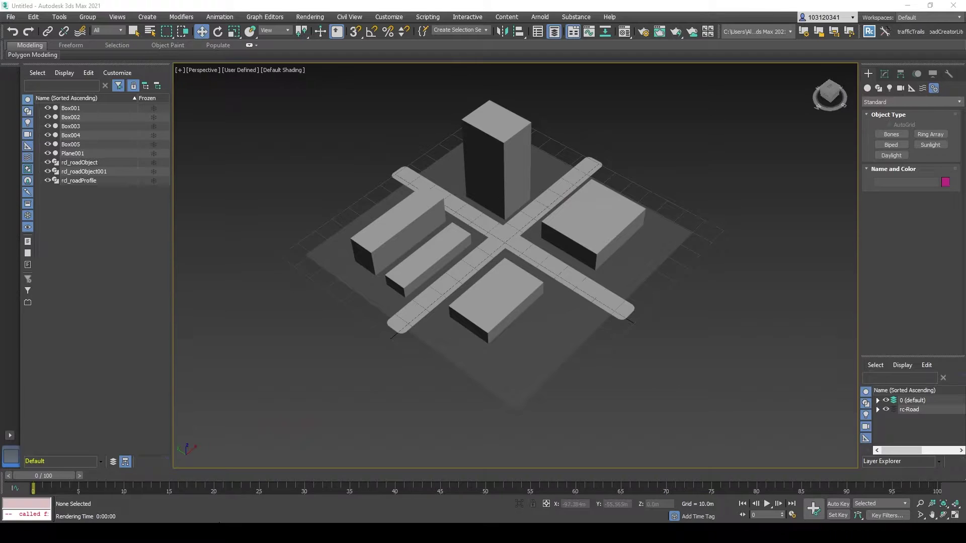
# Copy the MacroScripts, materiallibraries and scripts folders into the 3ds Max 2021 folder, replacing existing files.
pyautogui.moveTo(197, 534)
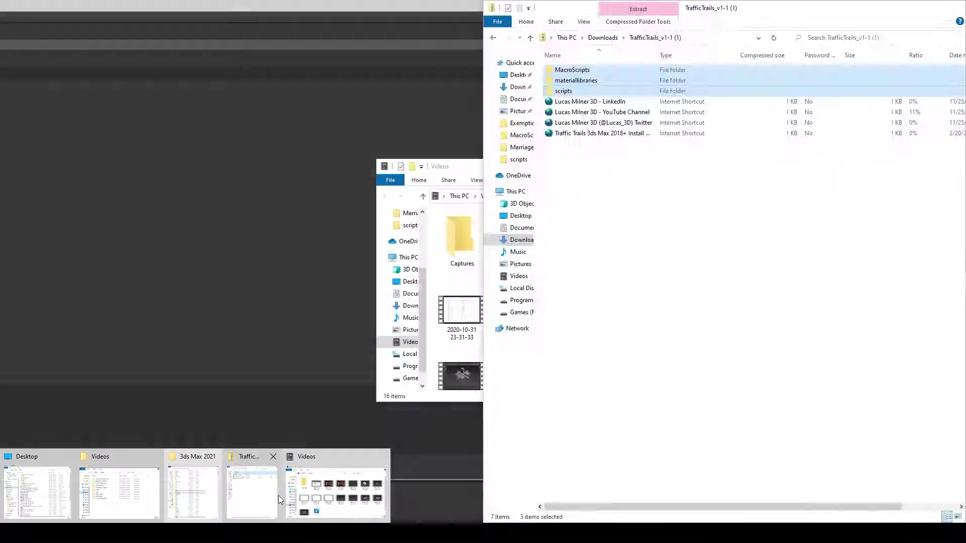
pyautogui.click(252, 494)
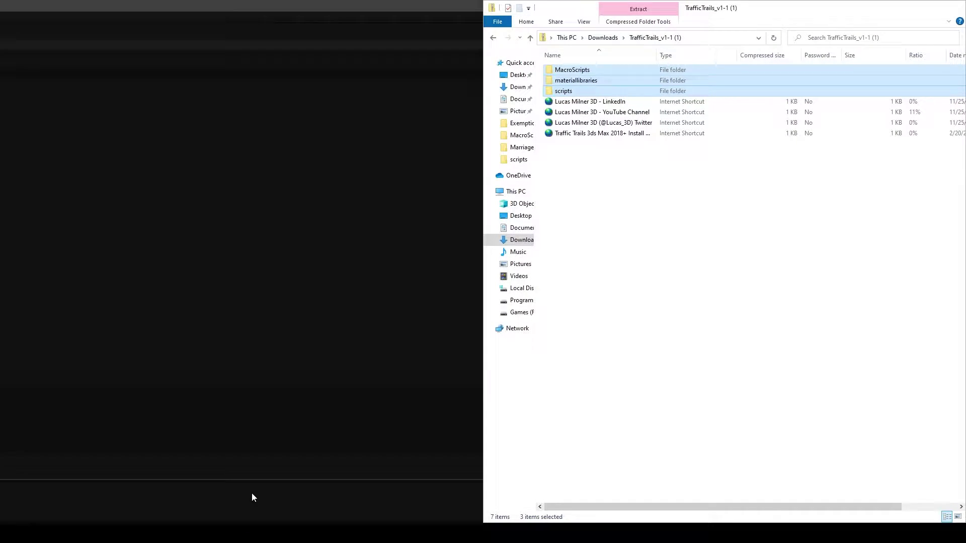
pyautogui.click(654, 237)
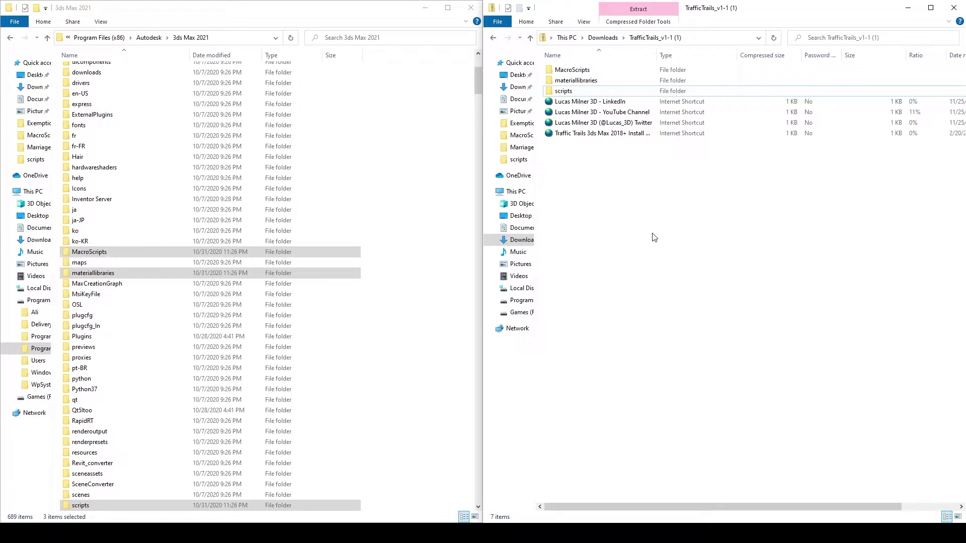
pyautogui.moveTo(543, 65); pyautogui.dragTo(600, 89)
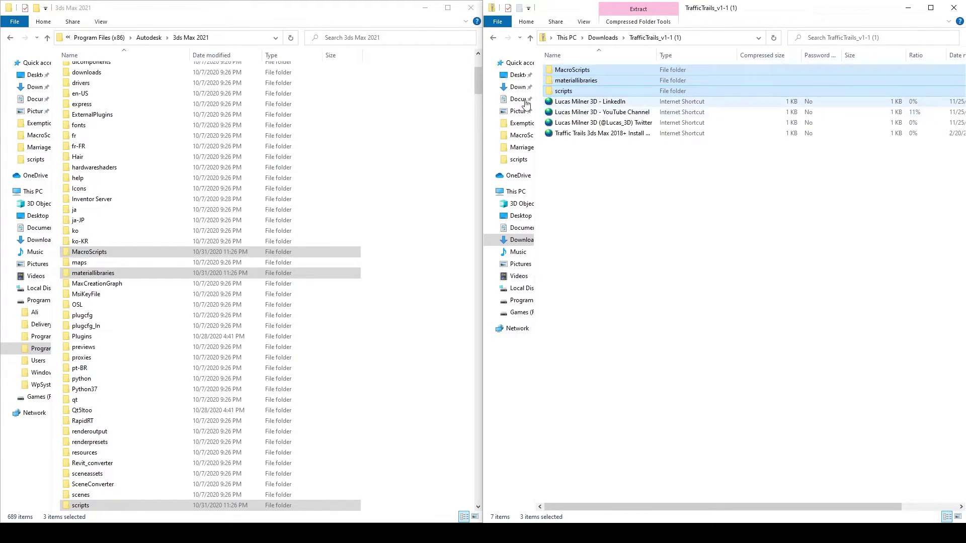
pyautogui.click(403, 93)
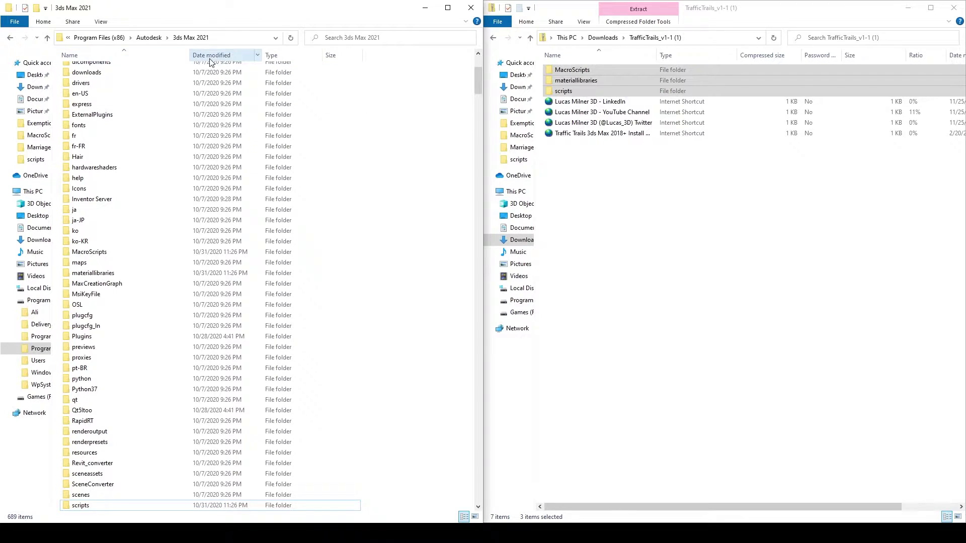
pyautogui.hotkey('ctrl', 'v')
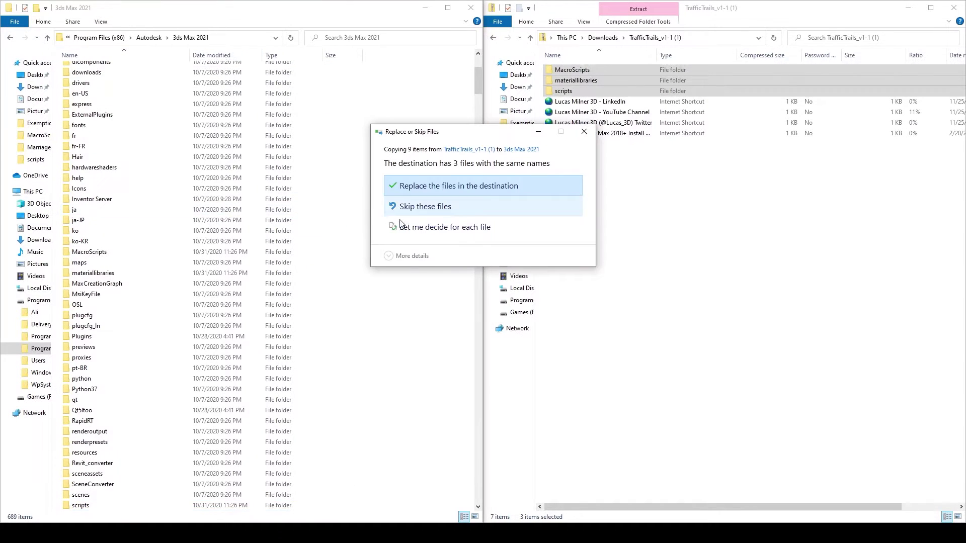
pyautogui.click(500, 188)
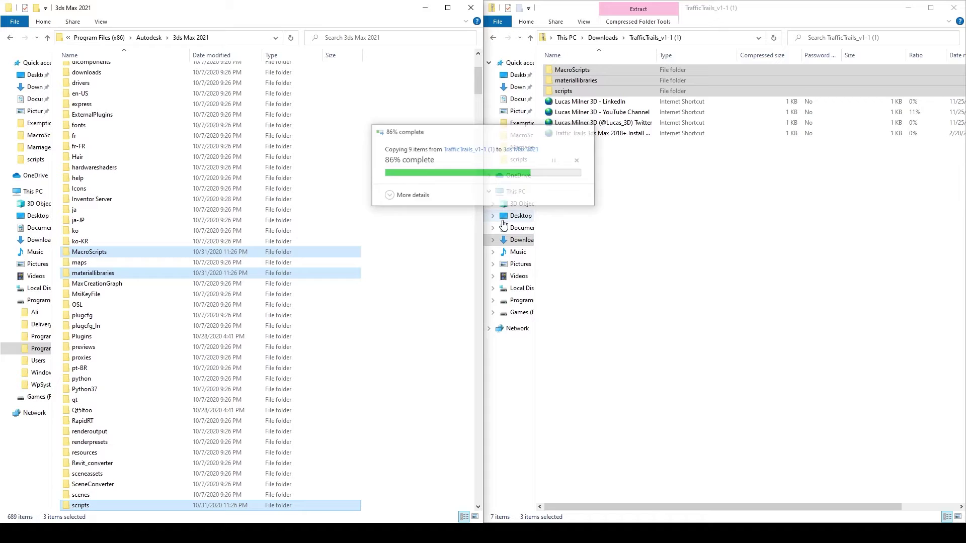
pyautogui.click(424, 7)
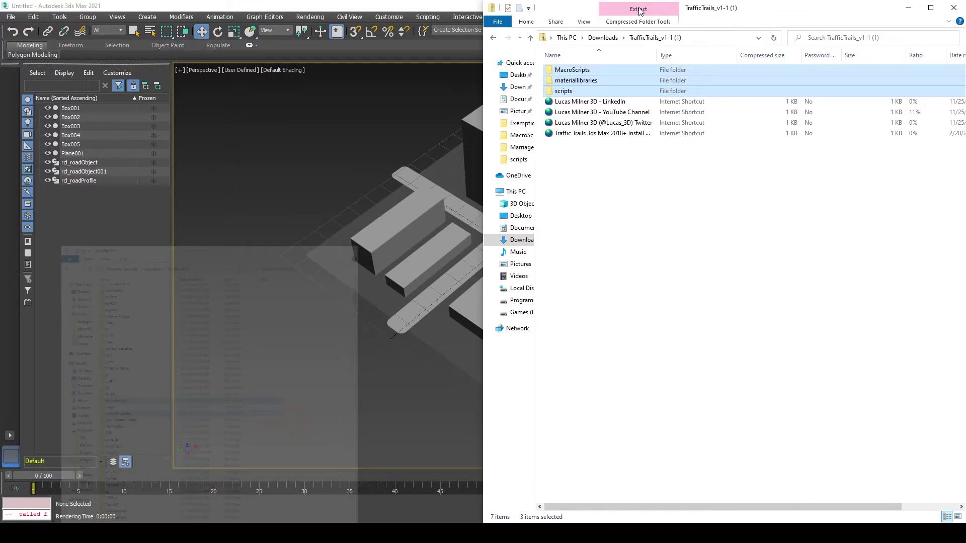
# Minimize the last Explorer window and zoom extents on the city intersection in Perspective.
pyautogui.click(908, 8)
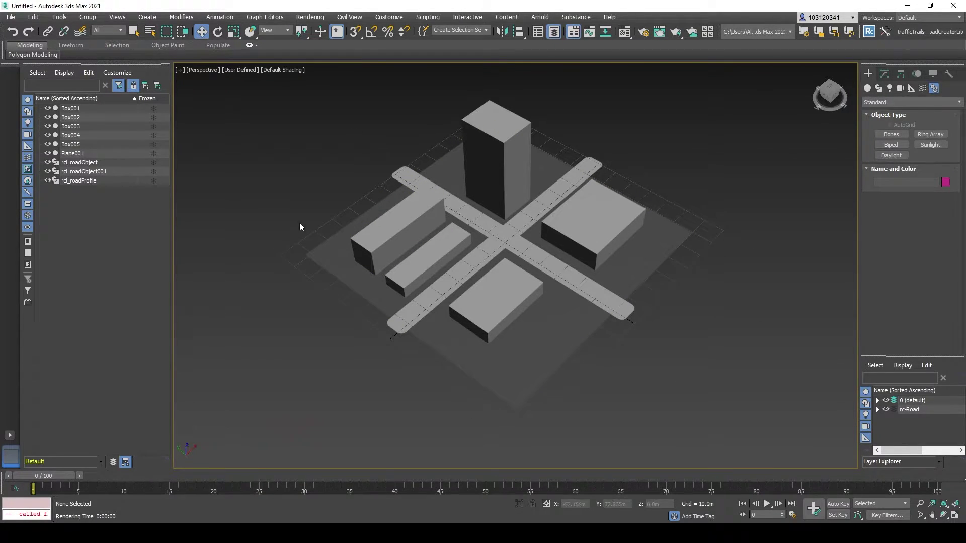
pyautogui.scroll(-3, 412, 211)
pyautogui.scroll(4, 503, 201)
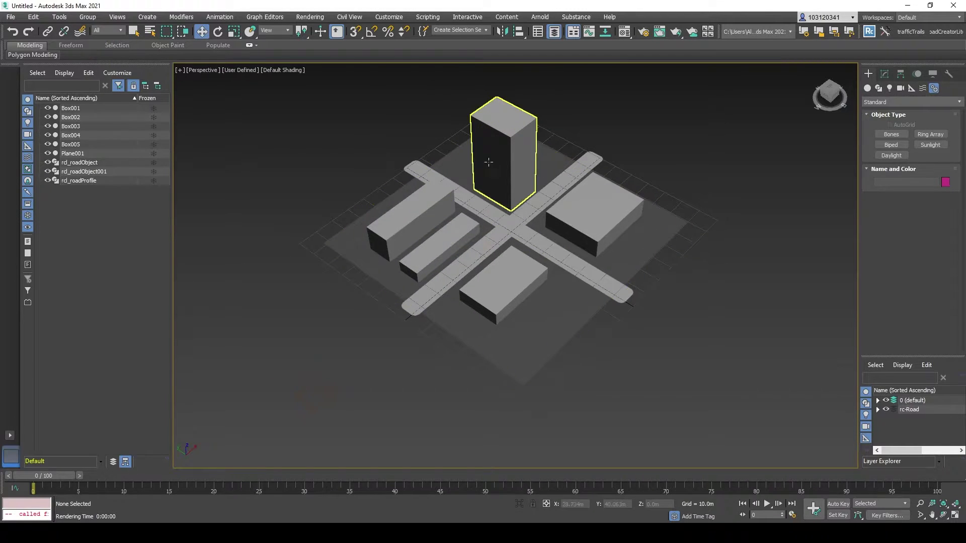
pyautogui.press('z')
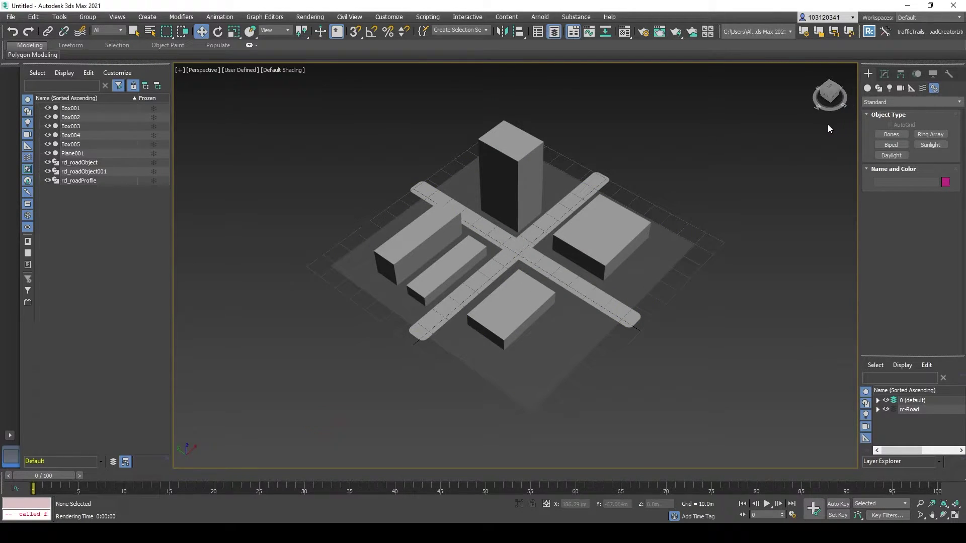
pyautogui.click(389, 17)
pyautogui.moveTo(430, 17)
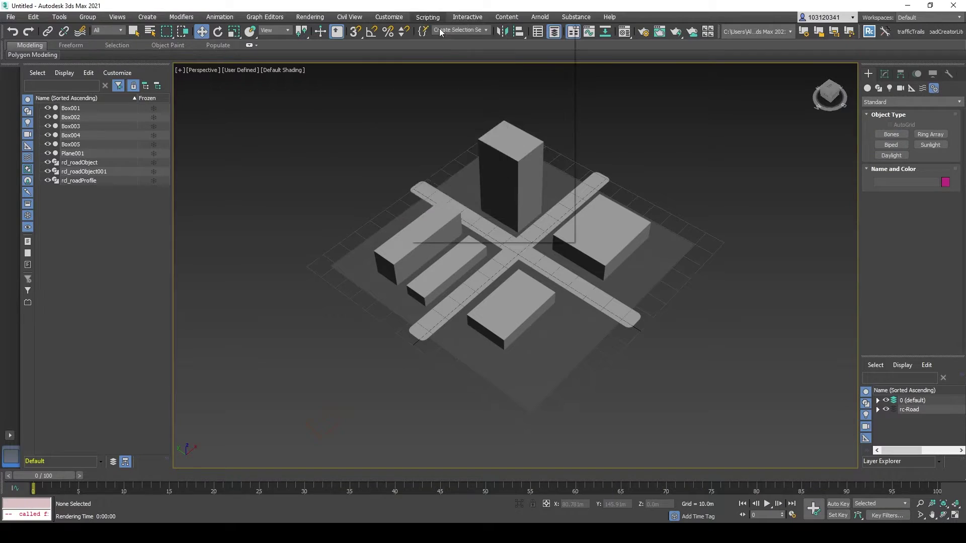
pyautogui.moveTo(389, 16)
pyautogui.click(402, 32)
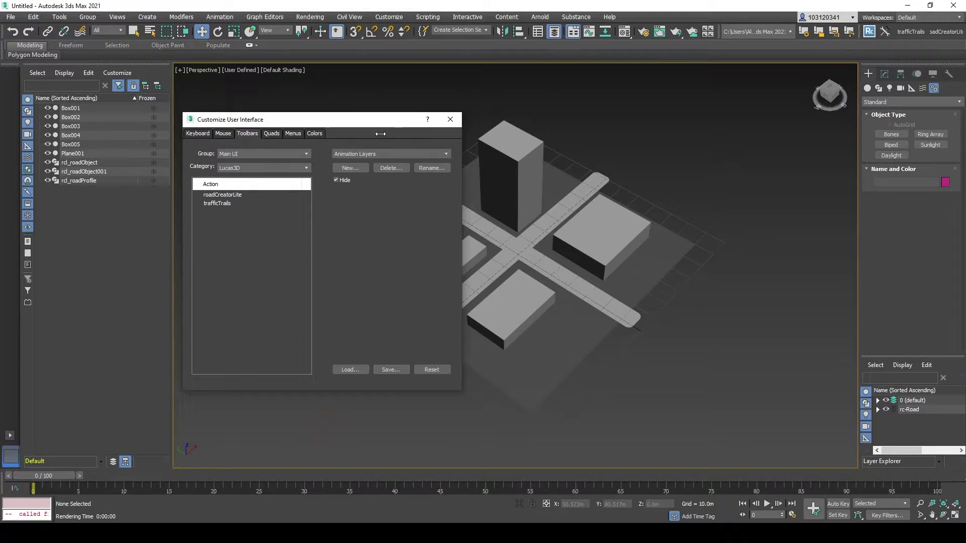
pyautogui.click(243, 166)
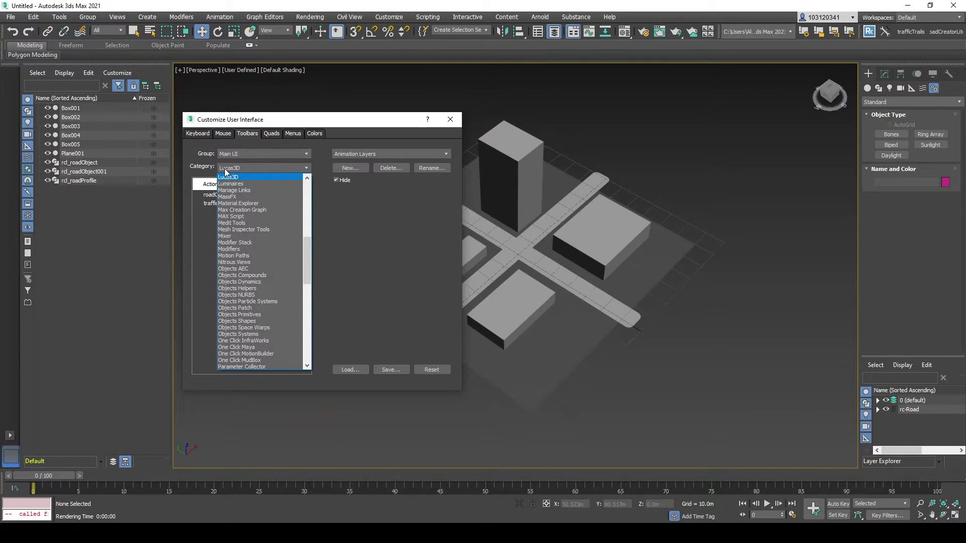
pyautogui.click(207, 202)
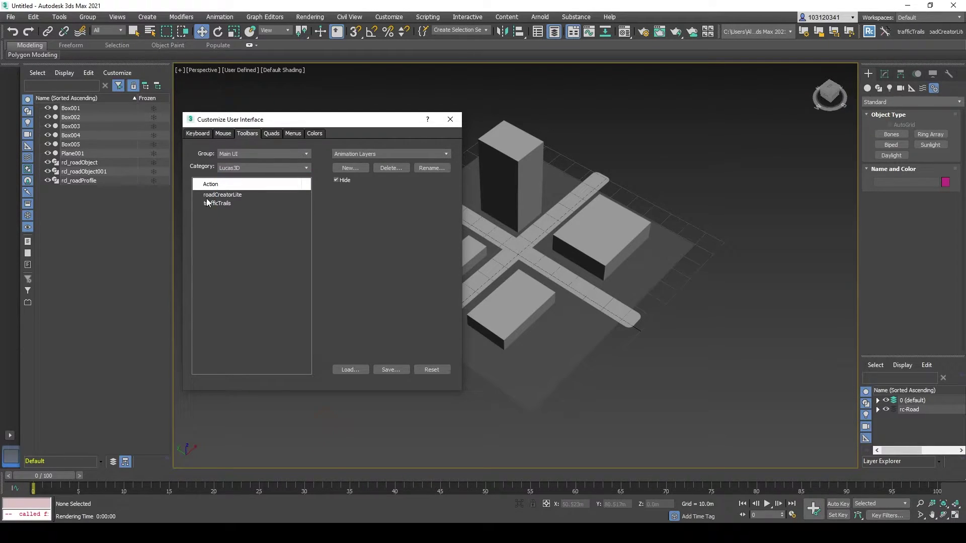
pyautogui.click(230, 196)
pyautogui.press('Down')
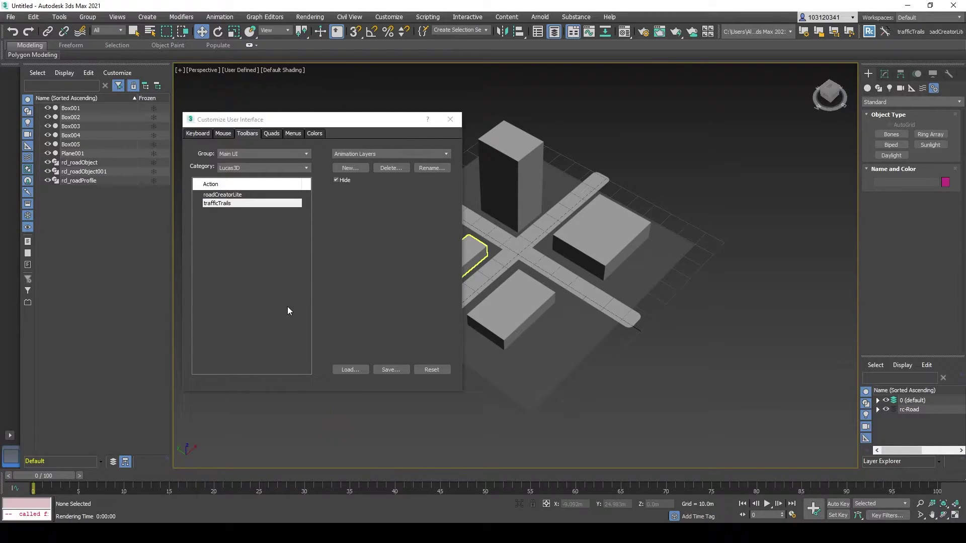
pyautogui.click(451, 120)
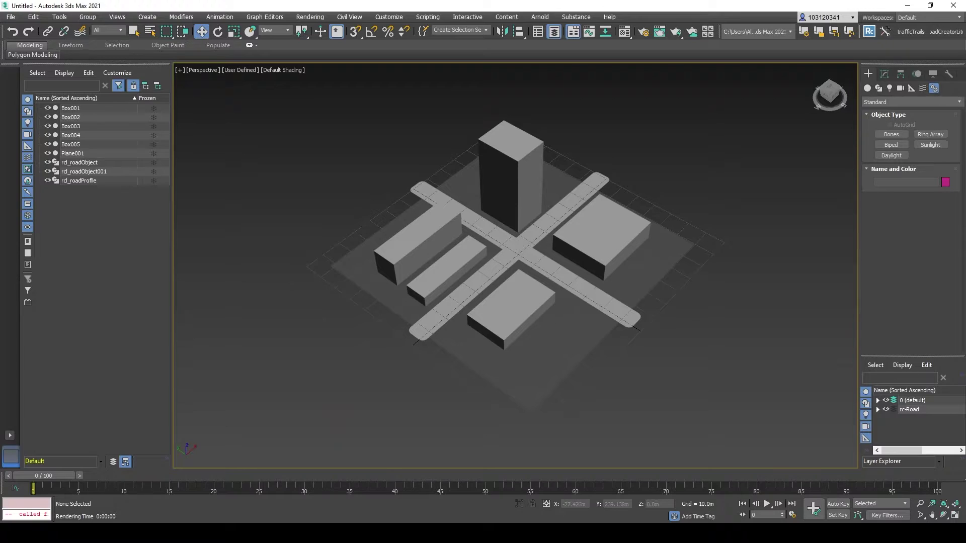
# Move the Traffic Trails v1.1 tool window to the left of the viewport.
pyautogui.moveTo(109, 191); pyautogui.dragTo(172, 227)
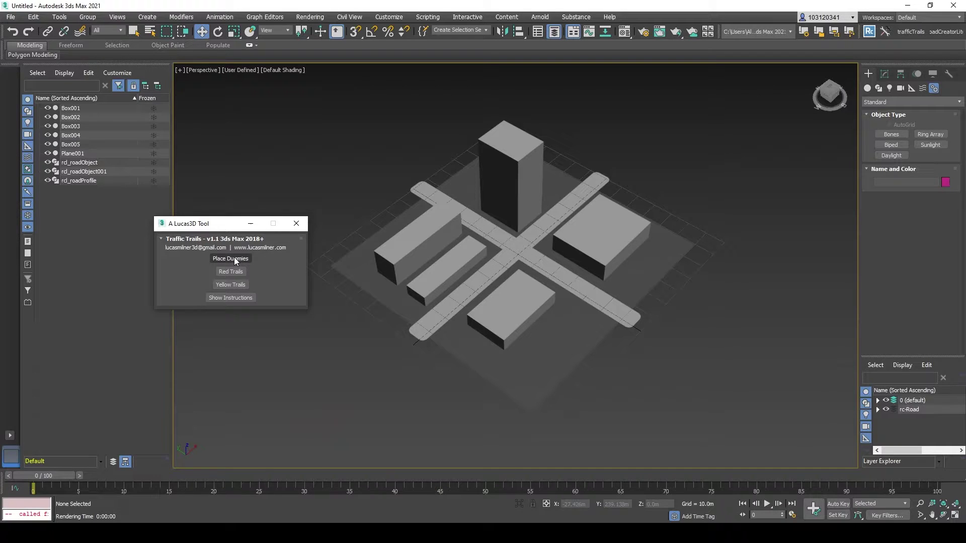
pyautogui.click(240, 300)
pyautogui.moveTo(470, 214); pyautogui.dragTo(408, 227)
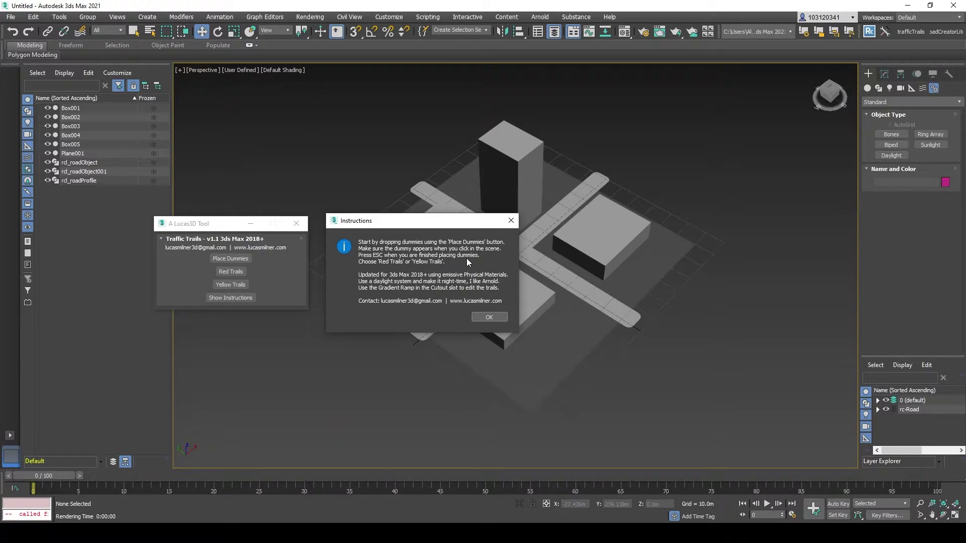
pyautogui.click(231, 258)
# Dismiss the instructions and place six dummies from the diagonal road's end toward the intersection.
pyautogui.click(490, 316)
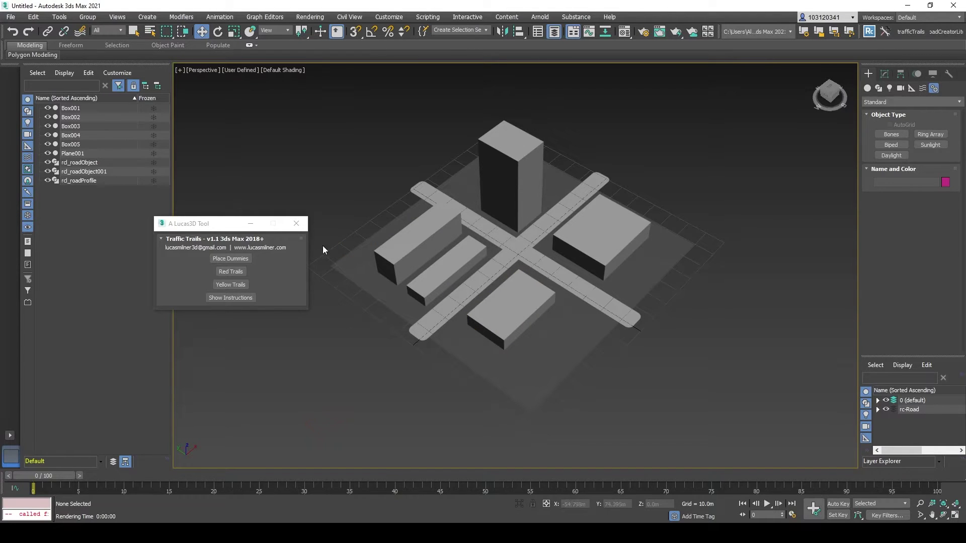
pyautogui.click(232, 258)
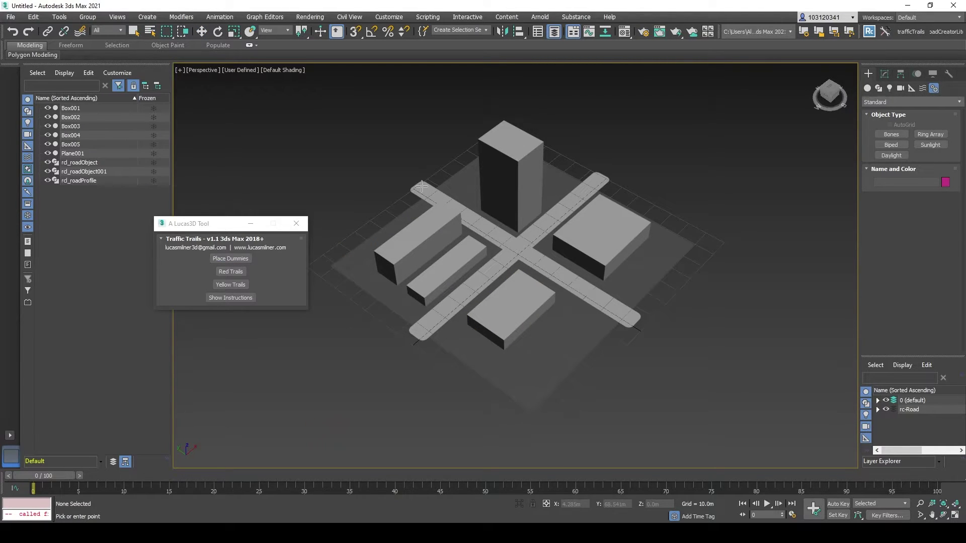
pyautogui.scroll(4, 422, 188)
pyautogui.scroll(-3, 421, 188)
pyautogui.scroll(2, 420, 186)
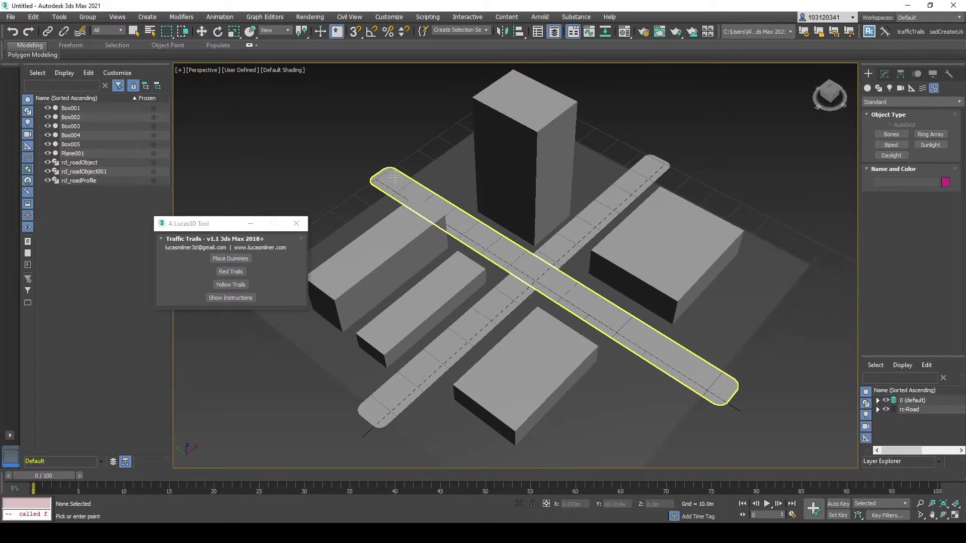
pyautogui.click(395, 174)
pyautogui.click(408, 186)
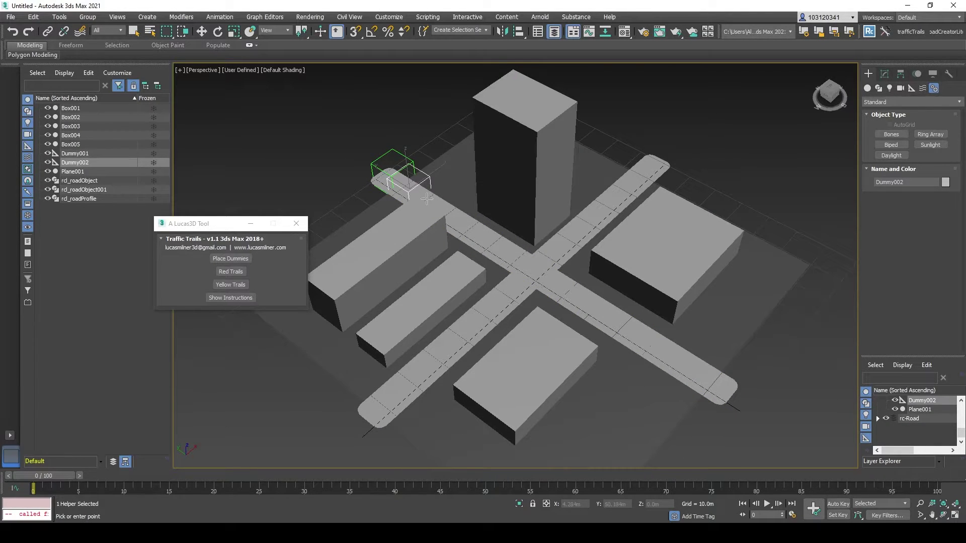
pyautogui.click(427, 195)
pyautogui.click(449, 207)
pyautogui.click(468, 215)
pyautogui.click(485, 225)
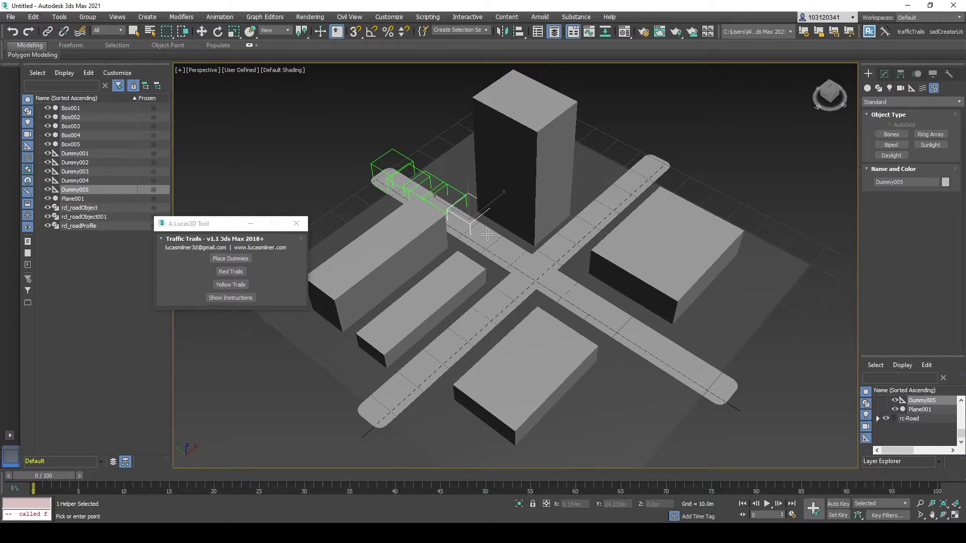
# Continue dummies through the intersection to the road's far end, then stop placing.
pyautogui.click(540, 267)
pyautogui.click(591, 300)
pyautogui.click(623, 316)
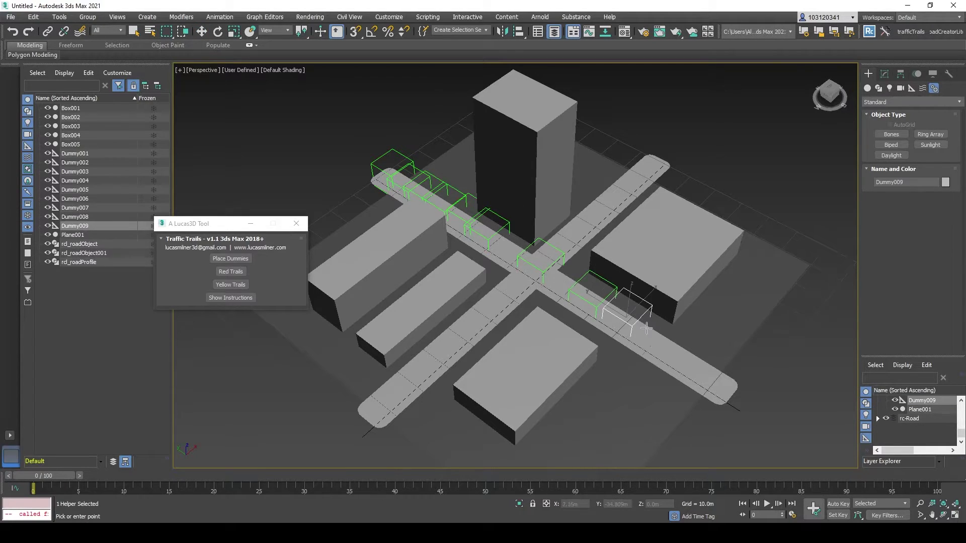
pyautogui.click(664, 339)
pyautogui.click(698, 362)
pyautogui.click(720, 377)
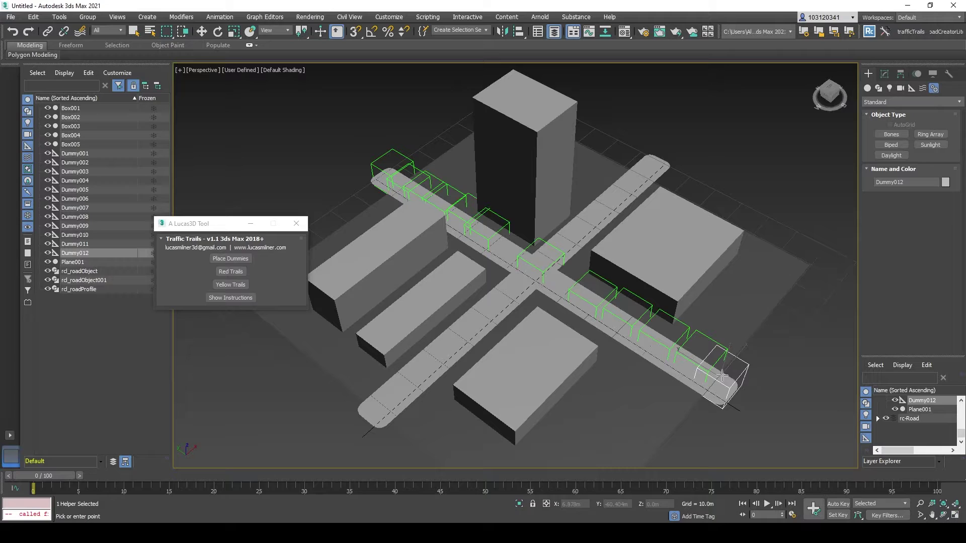
pyautogui.rightClick(698, 359)
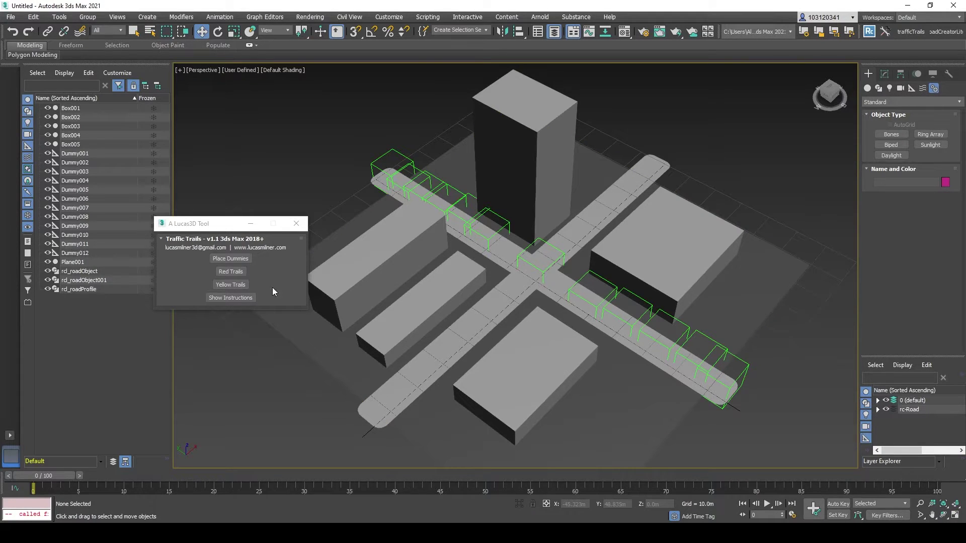
pyautogui.click(239, 274)
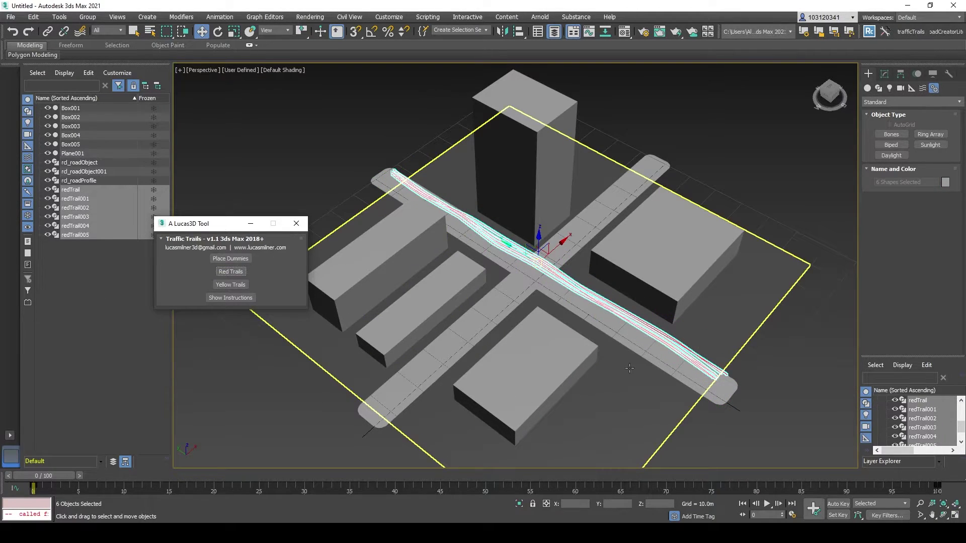
pyautogui.scroll(10, 643, 358)
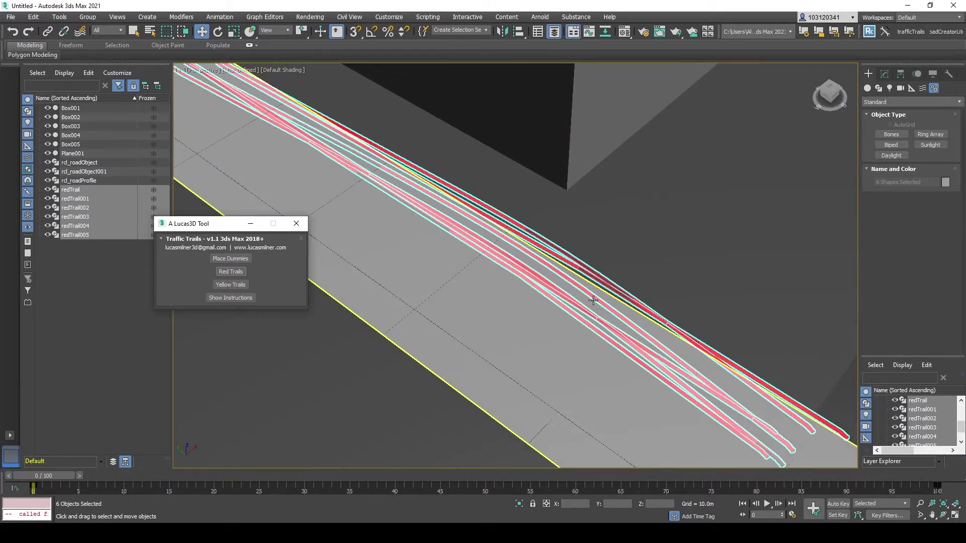
pyautogui.scroll(-6, 606, 329)
pyautogui.moveTo(346, 187); pyautogui.dragTo(479, 226, button='middle')
pyautogui.scroll(3, 324, 101)
pyautogui.click(324, 102)
pyautogui.scroll(3, 504, 251)
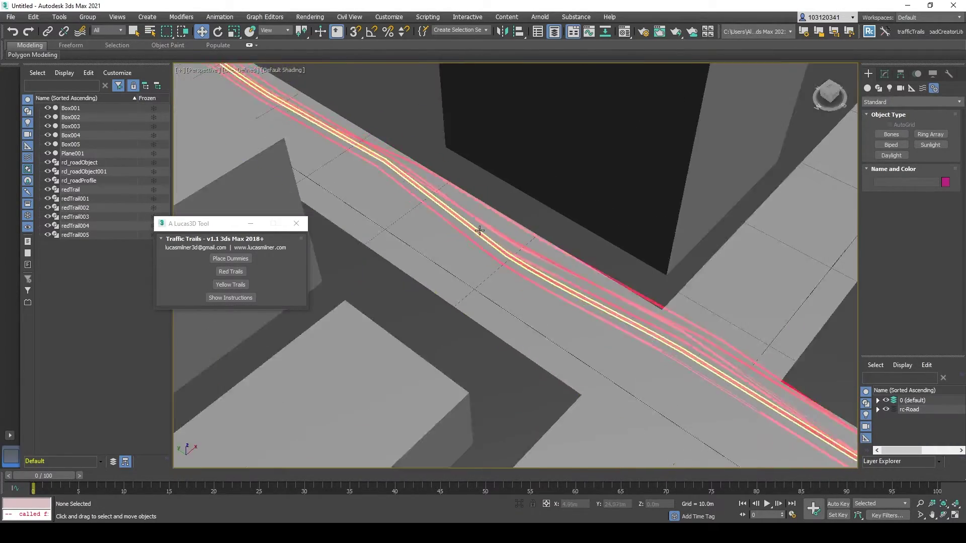
pyautogui.scroll(-2, 479, 227)
pyautogui.scroll(-6, 494, 228)
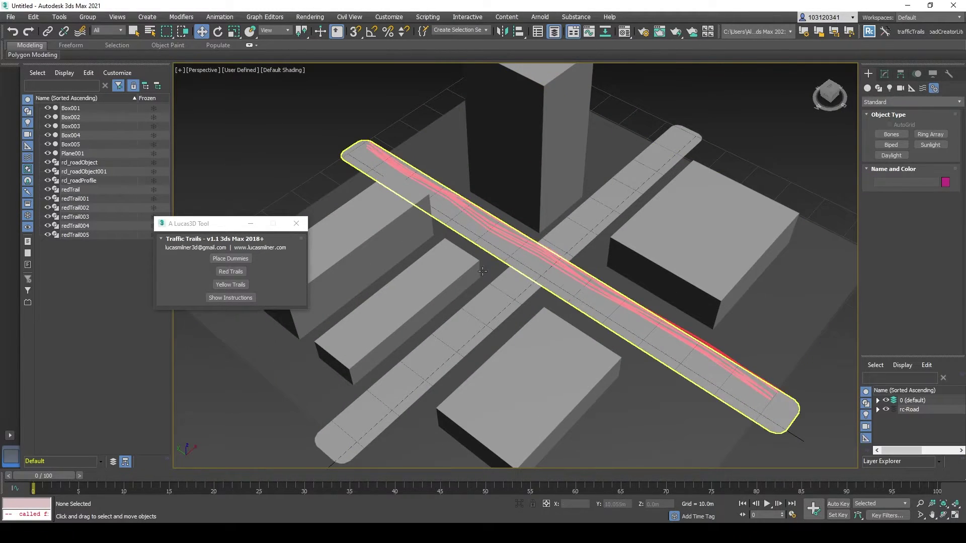
# Place ten new dummies along the diagonal road from its upper end to its lower end.
pyautogui.click(231, 258)
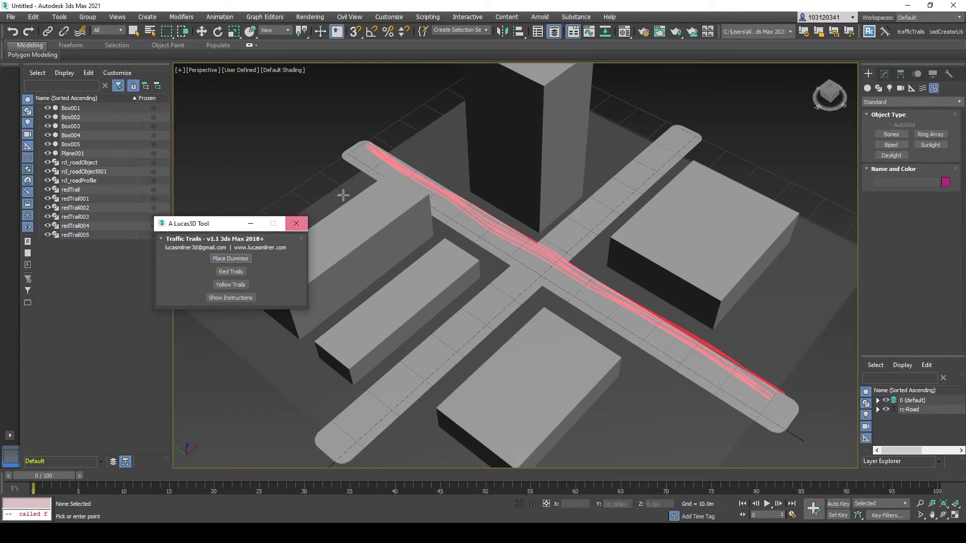
pyautogui.click(358, 160)
pyautogui.click(385, 177)
pyautogui.click(415, 197)
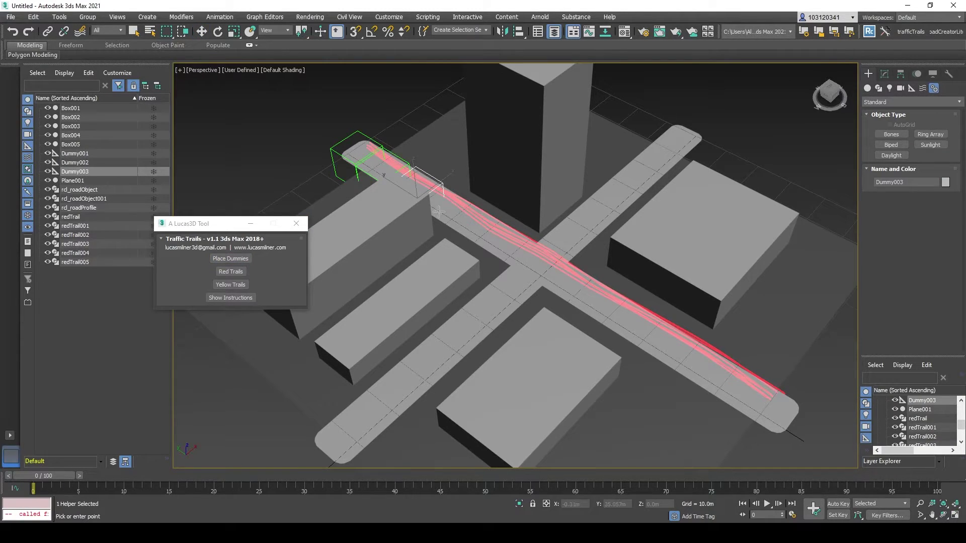
pyautogui.click(447, 217)
pyautogui.click(503, 255)
pyautogui.click(589, 305)
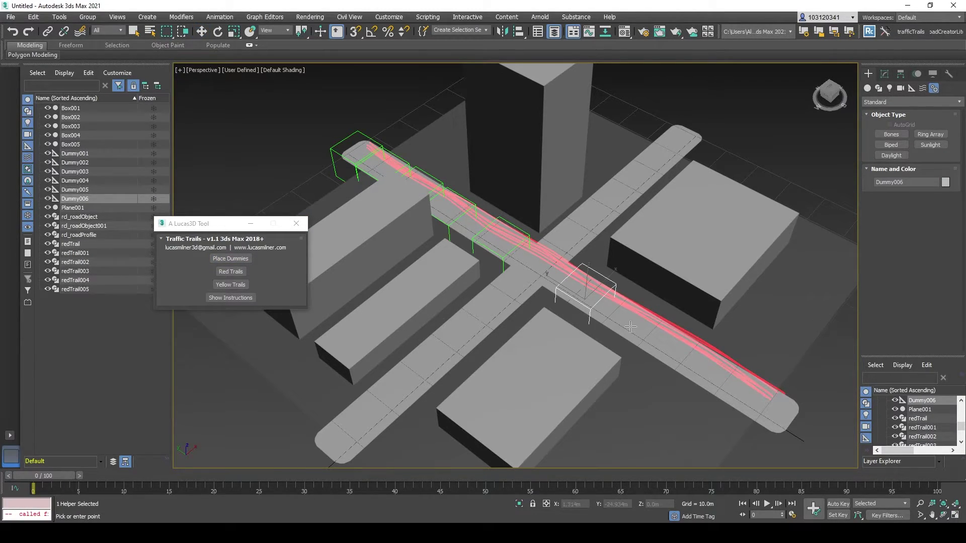
pyautogui.click(654, 355)
pyautogui.click(702, 383)
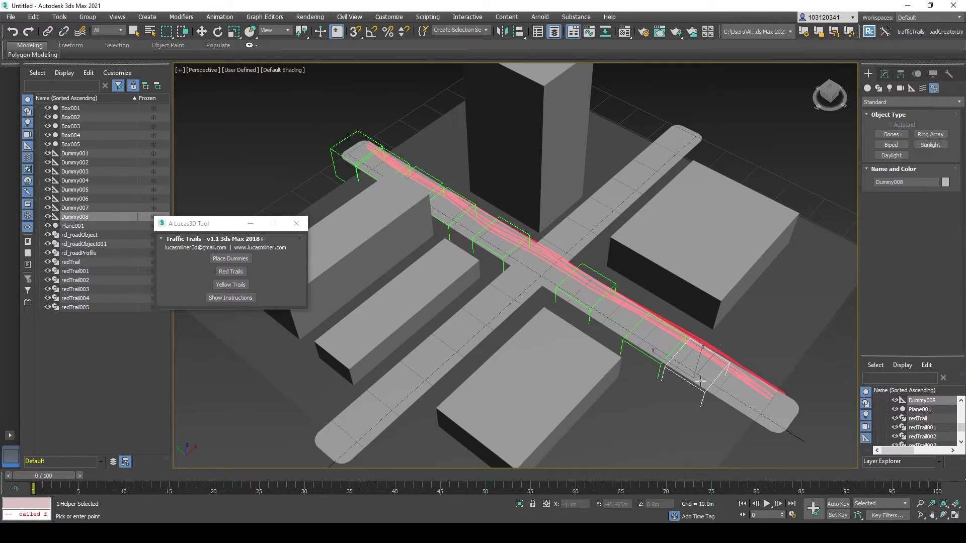
pyautogui.click(741, 405)
pyautogui.click(617, 328)
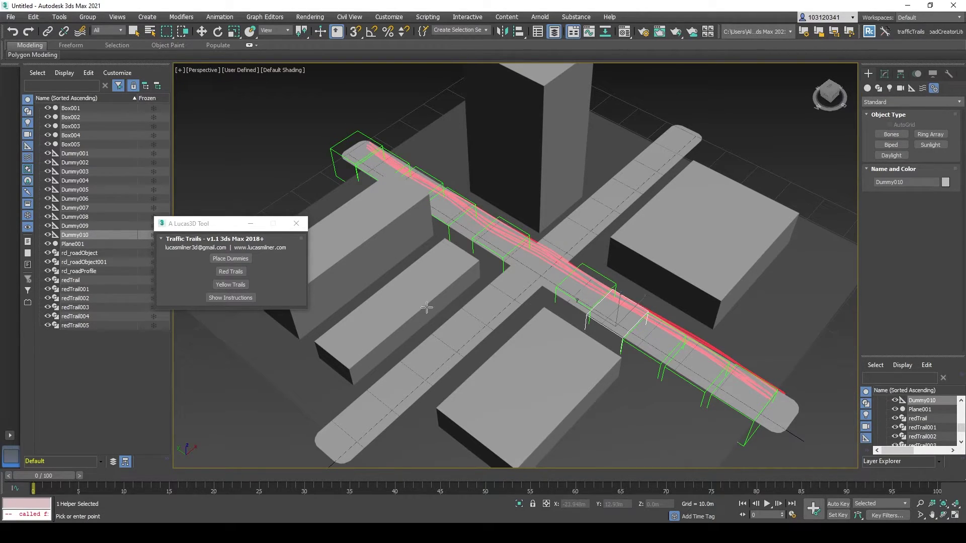
# Generate six yellow trails from the dummies, then start placing dummies on the crossing road.
pyautogui.click(234, 286)
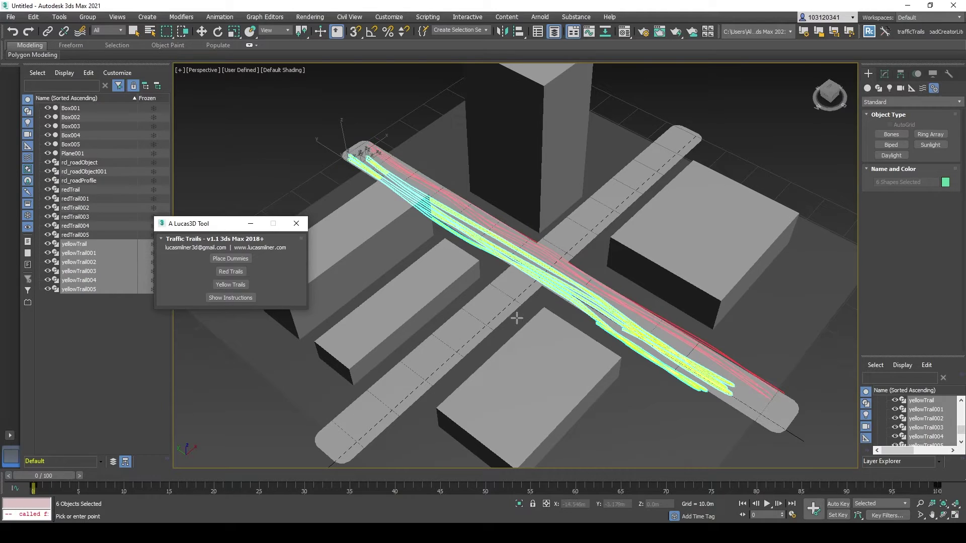
pyautogui.scroll(2, 678, 369)
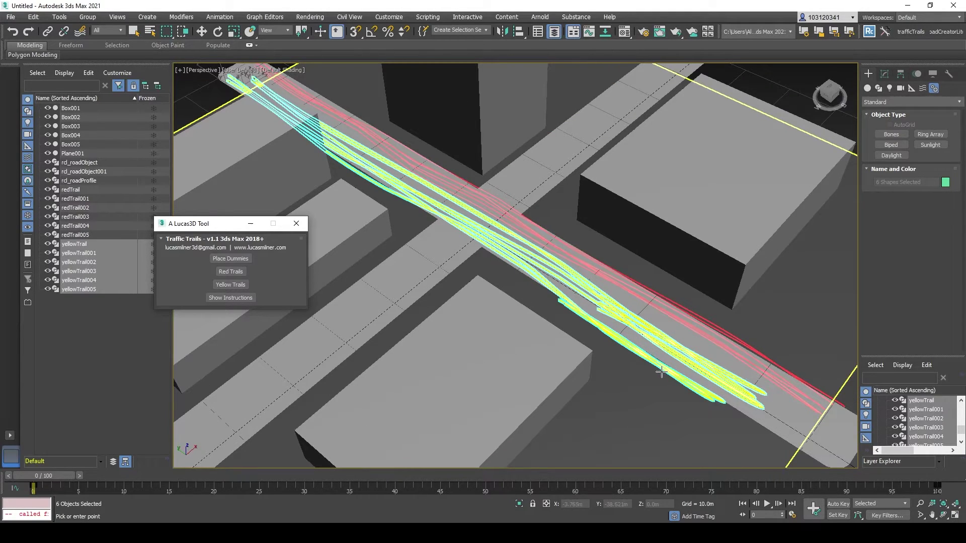
pyautogui.scroll(-5, 490, 394)
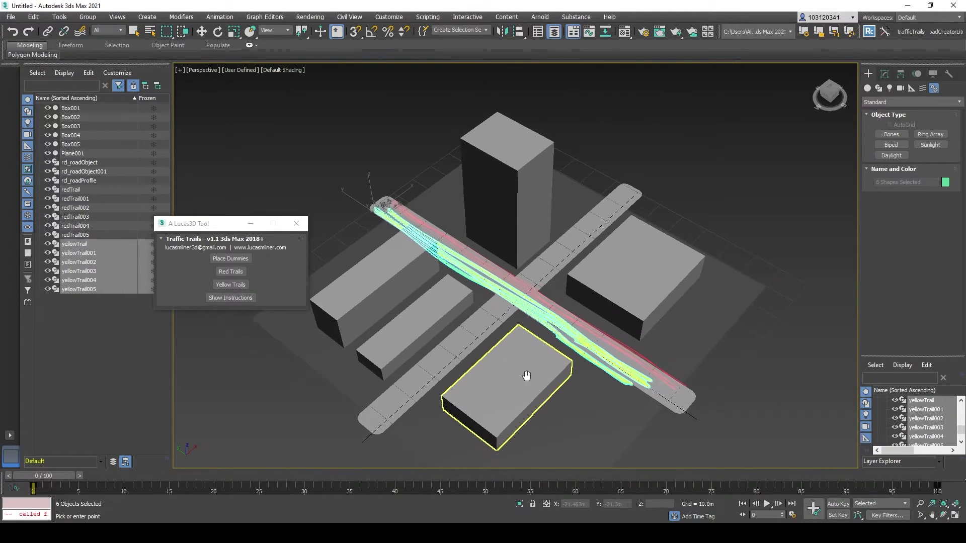
pyautogui.click(243, 261)
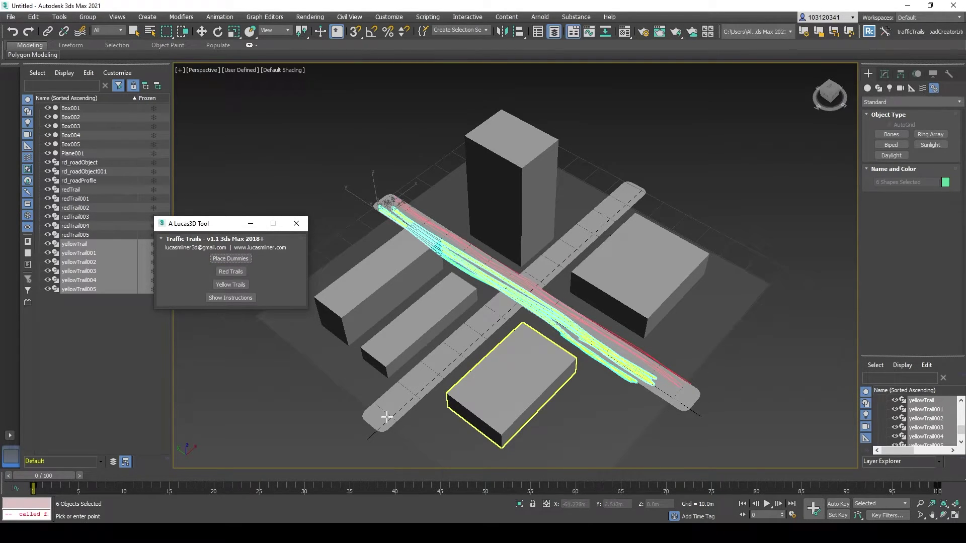
pyautogui.scroll(4, 359, 410)
# Place six dummies from the crossing road's lower-left end toward the intersection.
pyautogui.click(367, 407)
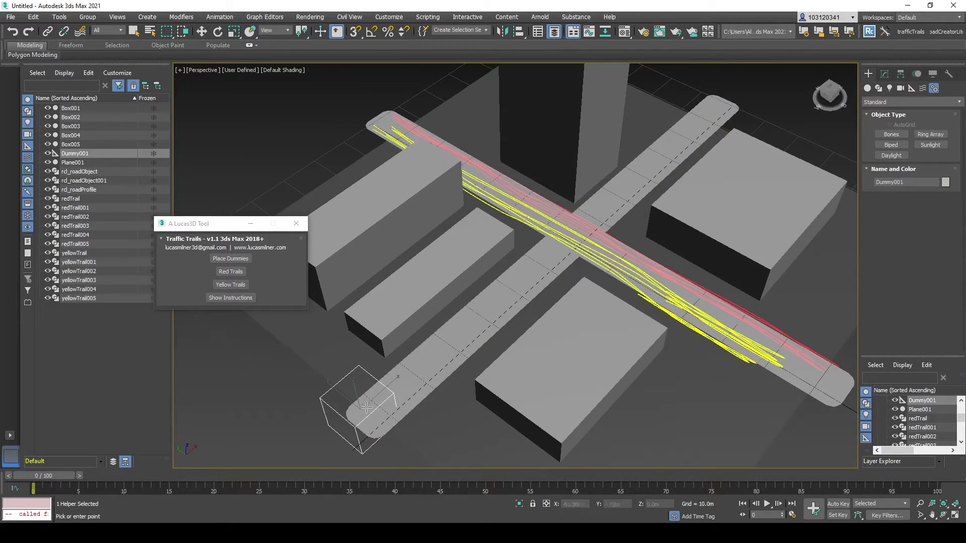
pyautogui.click(400, 379)
pyautogui.click(433, 347)
pyautogui.click(470, 313)
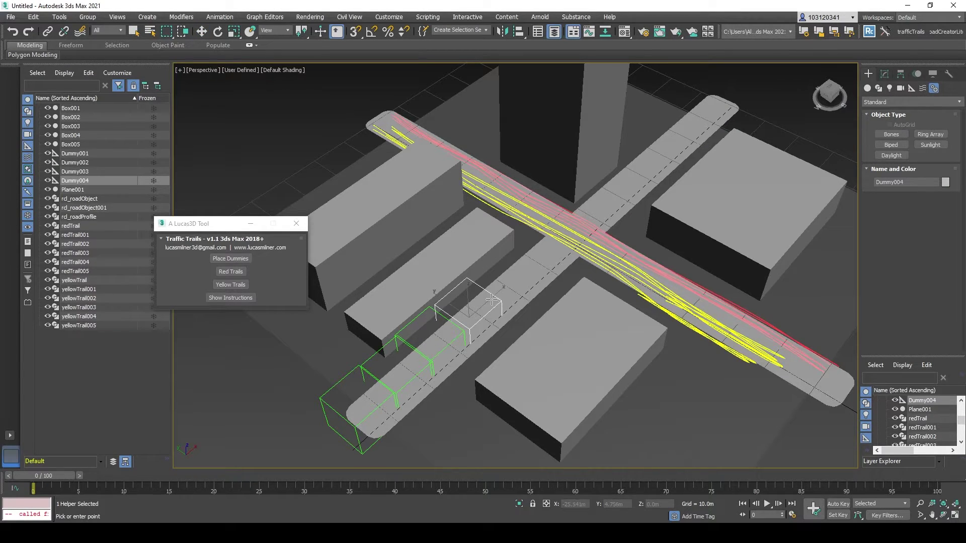
pyautogui.click(503, 287)
pyautogui.click(533, 262)
# Add five more dummies to the crossing road's far end and request Red Trails, raising a runtime error.
pyautogui.moveTo(554, 241); pyautogui.dragTo(529, 273, button='middle')
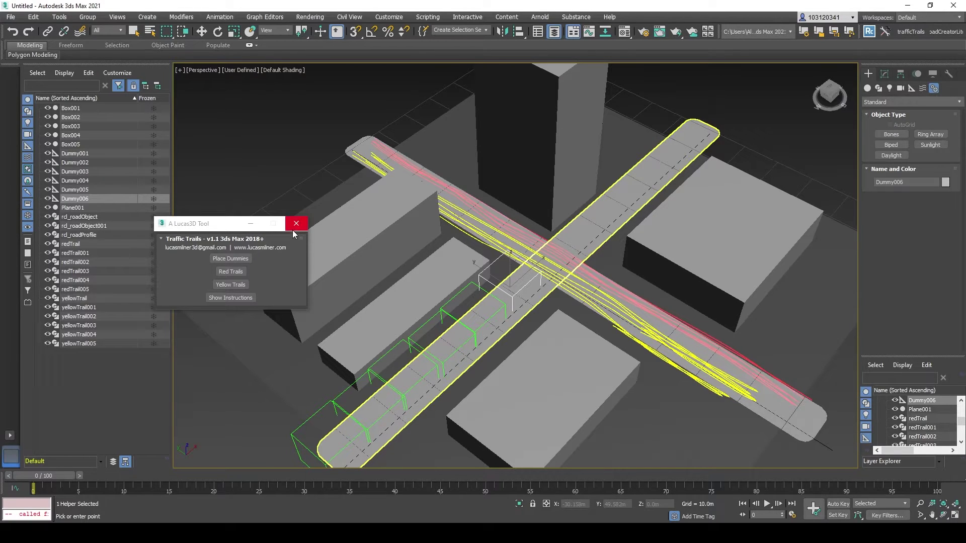
pyautogui.click(569, 236)
pyautogui.click(599, 212)
pyautogui.click(643, 169)
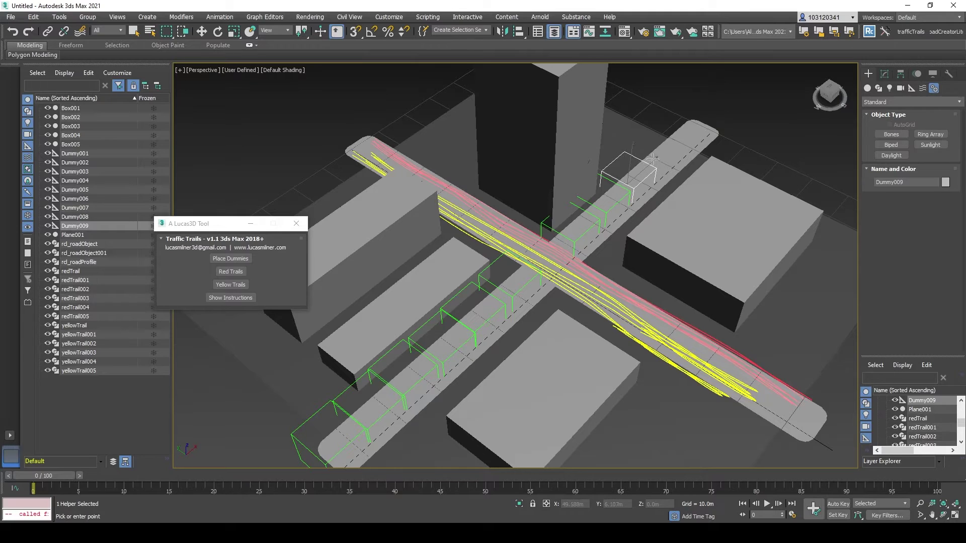
pyautogui.click(652, 158)
pyautogui.click(675, 133)
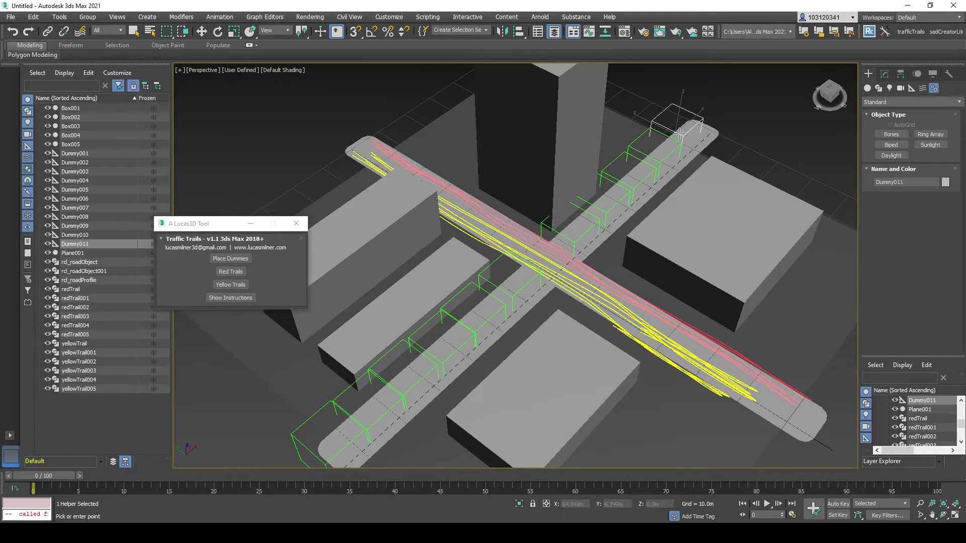
pyautogui.click(236, 274)
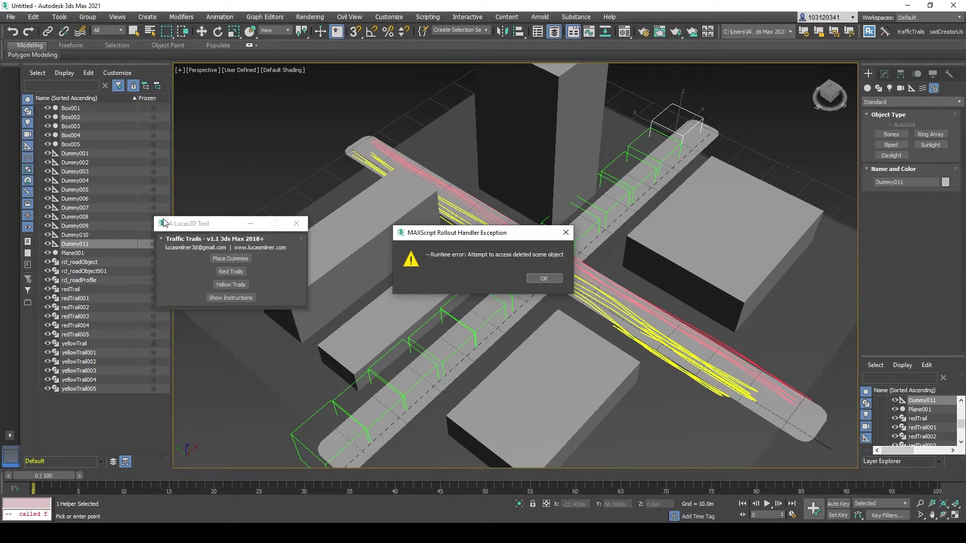
# Dismiss the script error, regenerate the red trails and close the Traffic Trails window.
pyautogui.click(547, 280)
pyautogui.click(543, 276)
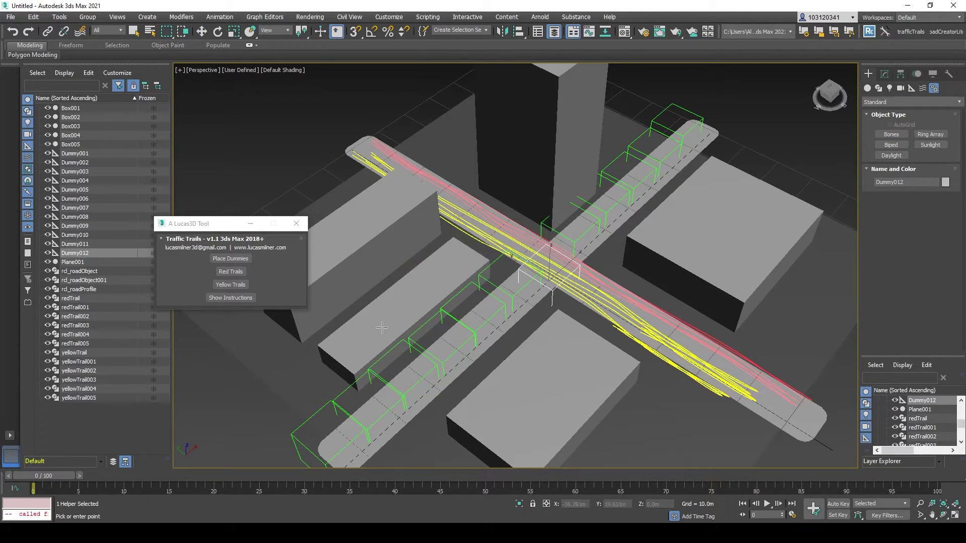
pyautogui.click(230, 272)
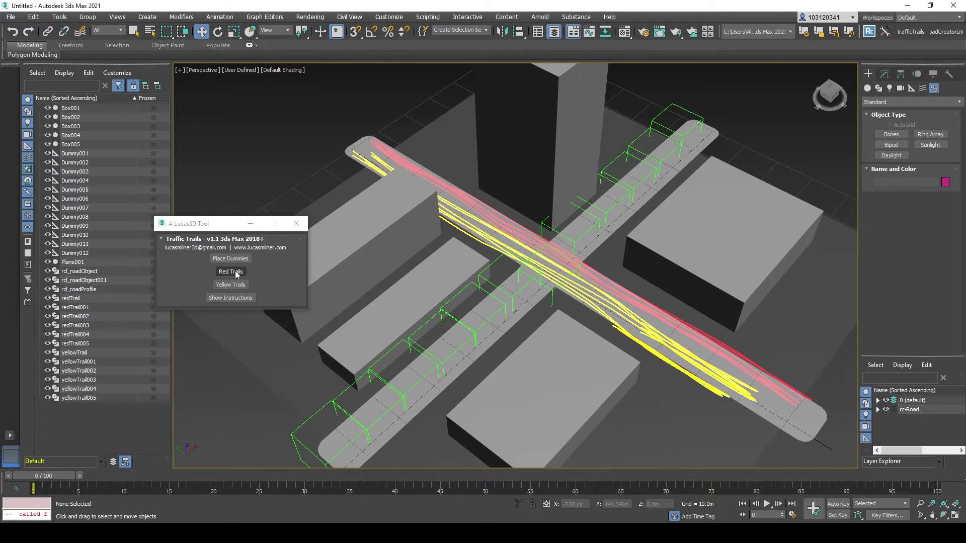
pyautogui.scroll(-5, 513, 276)
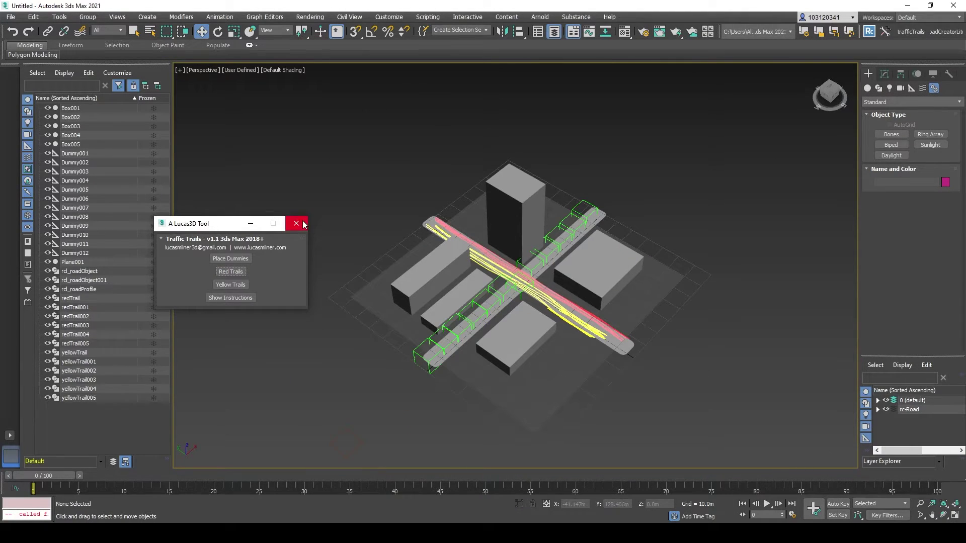
pyautogui.click(297, 224)
# Marquee-select all twelve dummy helpers on the crossing road and delete them.
pyautogui.moveTo(361, 174); pyautogui.dragTo(373, 201, button='middle')
pyautogui.scroll(5, 540, 320)
pyautogui.keyDown('alt'); pyautogui.moveTo(540, 320); pyautogui.dragTo(523, 292, button='middle'); pyautogui.keyUp('alt')
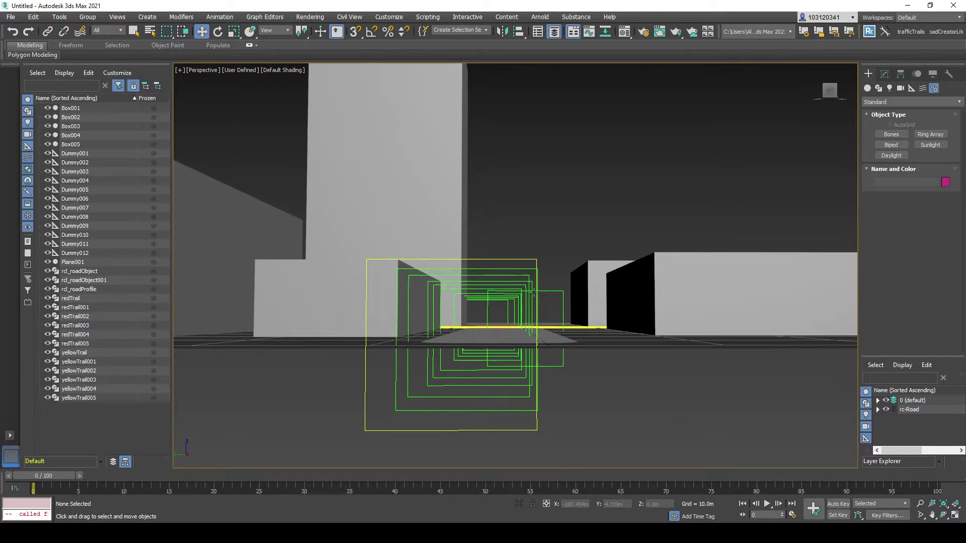
pyautogui.click(517, 277)
pyautogui.moveTo(550, 236); pyautogui.dragTo(492, 298)
pyautogui.press('Delete')
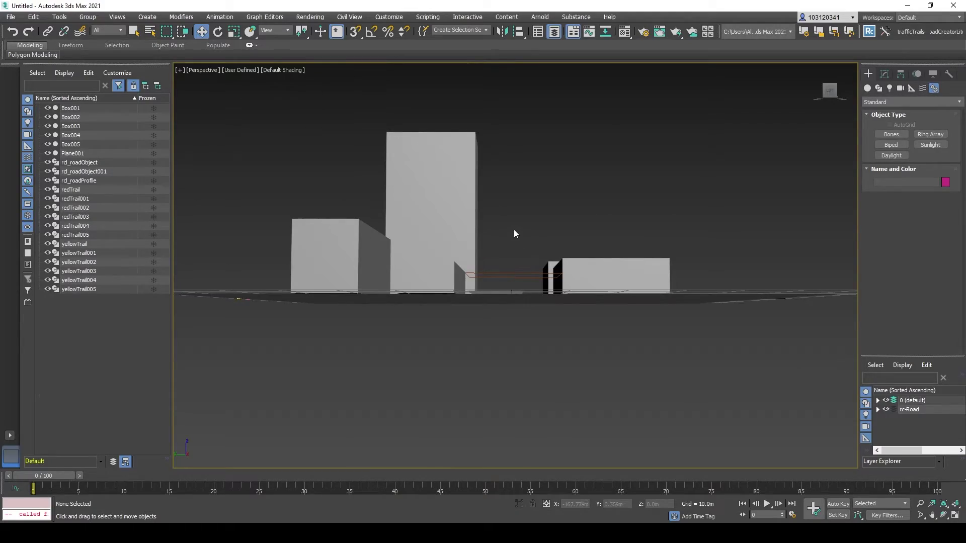
pyautogui.moveTo(514, 229)
pyautogui.keyDown('alt'); pyautogui.mouseDown(button='middle')
pyautogui.moveTo(474, 303)
pyautogui.moveTo(513, 231)
pyautogui.mouseUp(button='middle'); pyautogui.keyUp('alt')
pyautogui.click(909, 31)
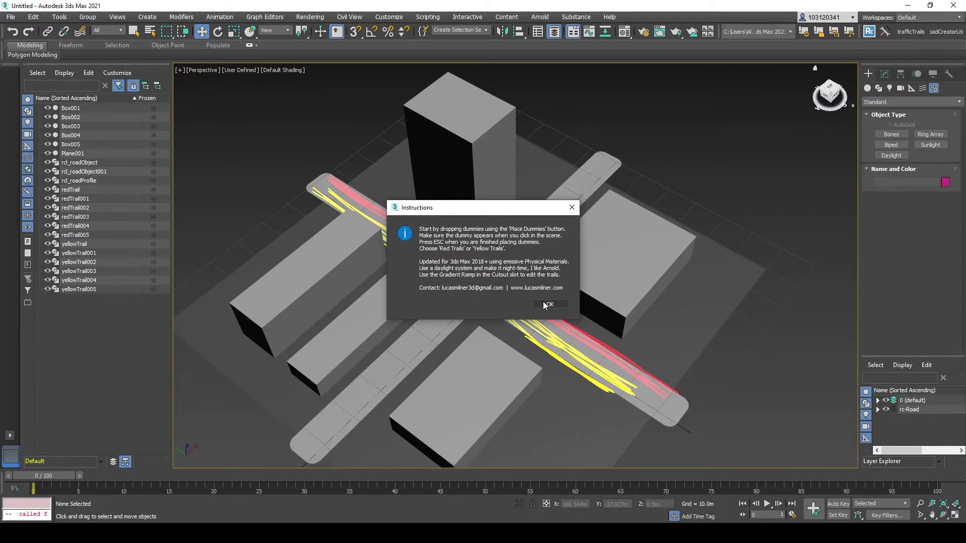
# Dismiss the instructions, move the Traffic Trails panel off the scene and start Place Dummies.
pyautogui.click(549, 304)
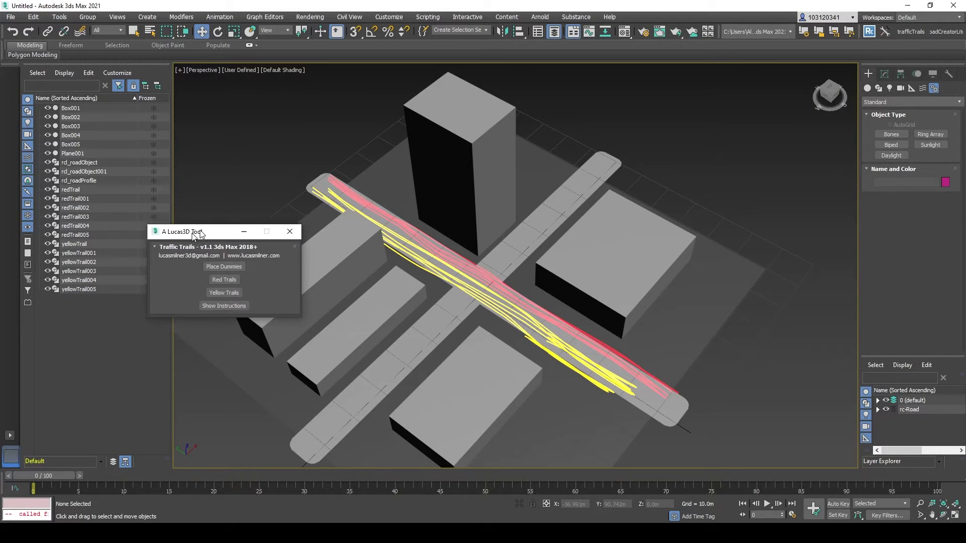
pyautogui.moveTo(238, 228); pyautogui.dragTo(159, 238)
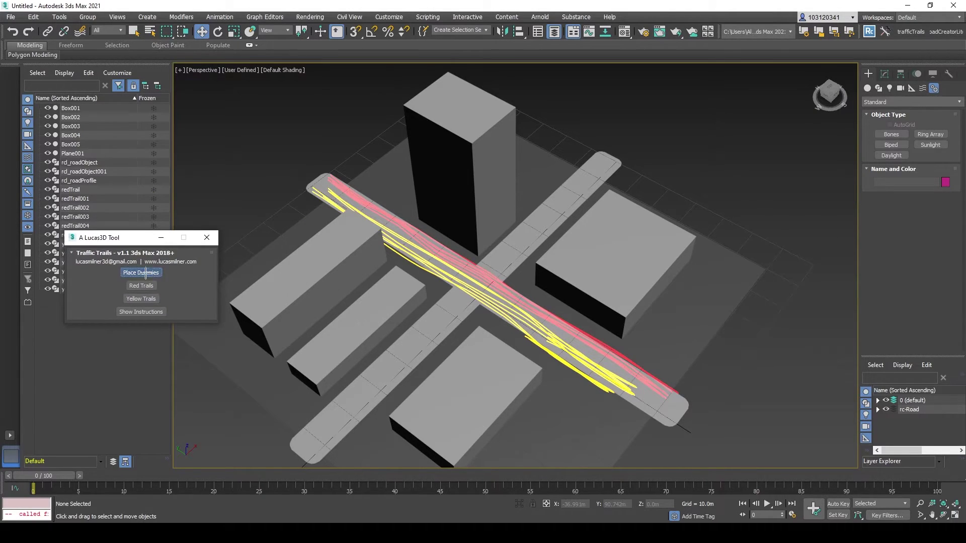
pyautogui.click(146, 276)
pyautogui.moveTo(346, 296); pyautogui.dragTo(389, 236, button='middle')
# Place nine dummies from the crossing road's lower-left end to its far upper end, then finish.
pyautogui.moveTo(346, 360); pyautogui.dragTo(375, 346)
pyautogui.click(402, 314)
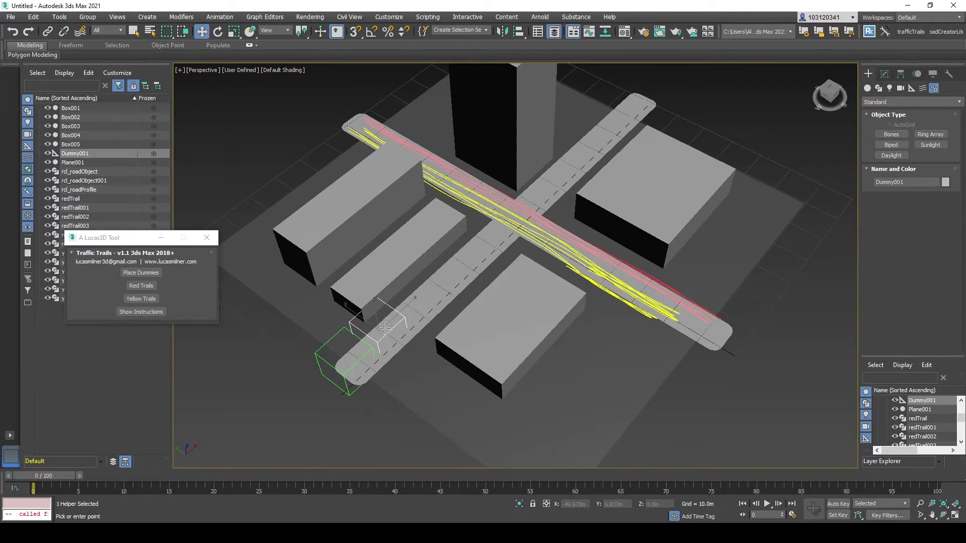
pyautogui.click(434, 285)
pyautogui.click(483, 233)
pyautogui.click(450, 259)
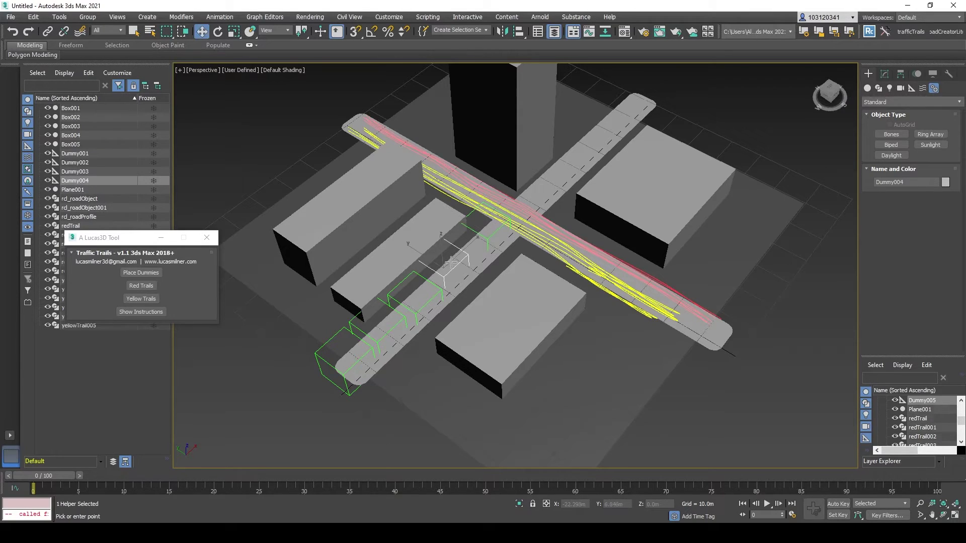
pyautogui.click(549, 171)
pyautogui.click(573, 147)
pyautogui.click(604, 113)
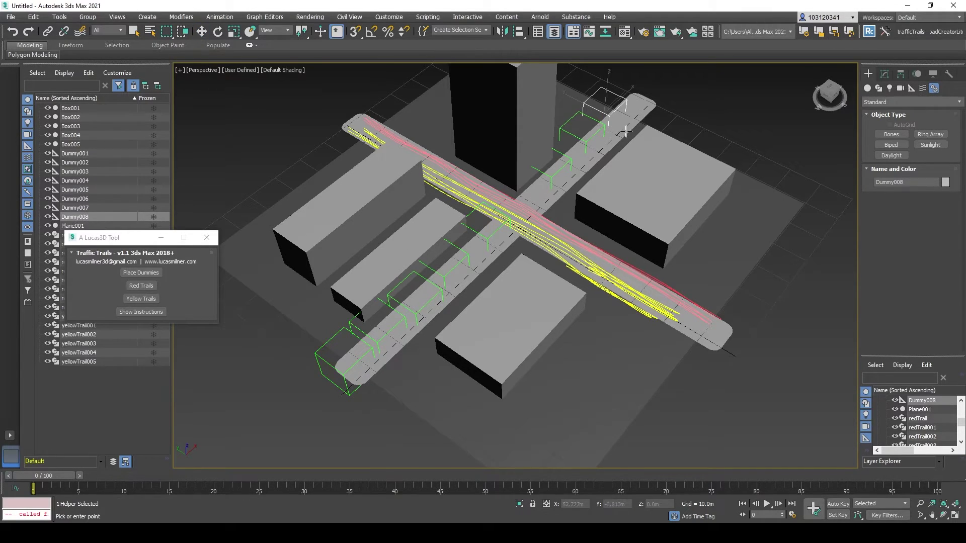
pyautogui.click(633, 130)
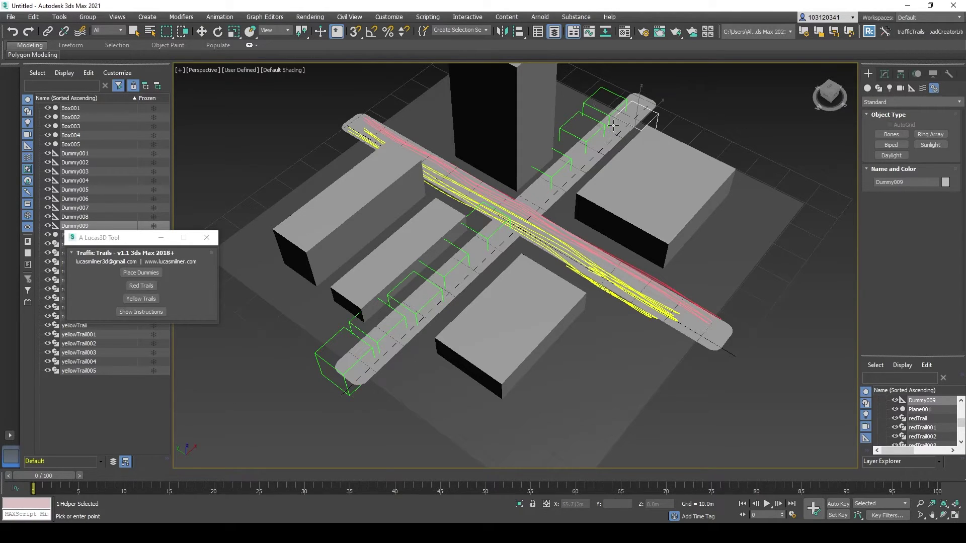
pyautogui.rightClick(332, 267)
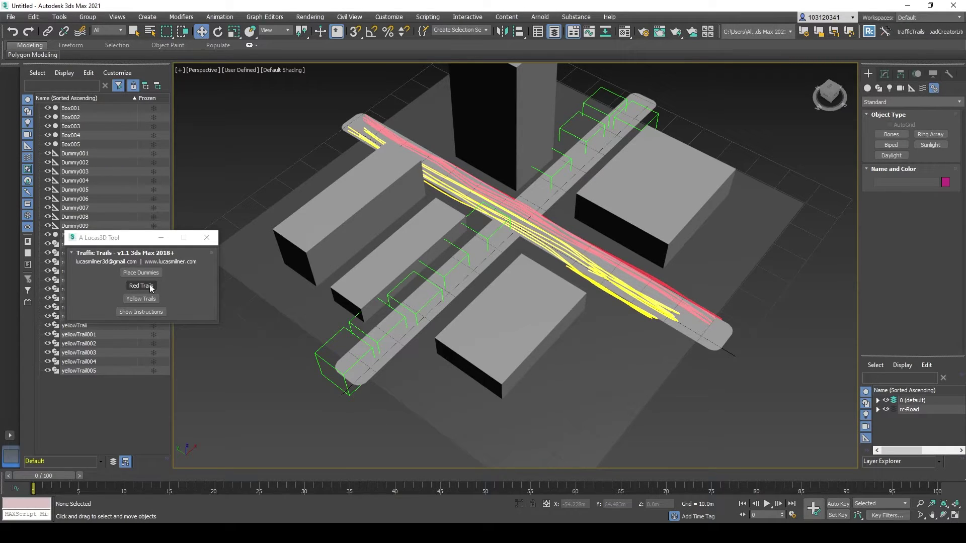
# Generate six red trails along the crossing road's dummies and zoom in to inspect them.
pyautogui.click(151, 287)
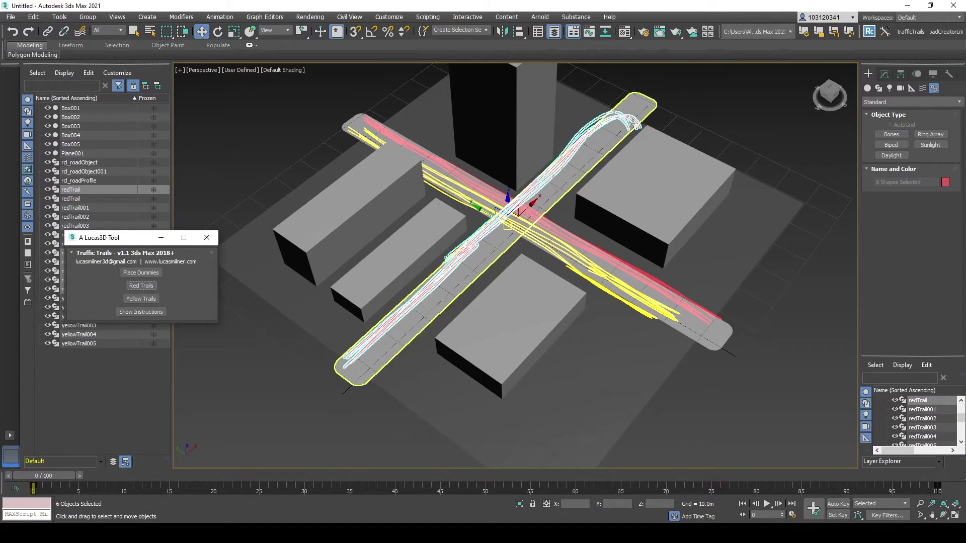
pyautogui.scroll(6, 626, 169)
pyautogui.scroll(-3, 626, 169)
pyautogui.scroll(-8, 627, 169)
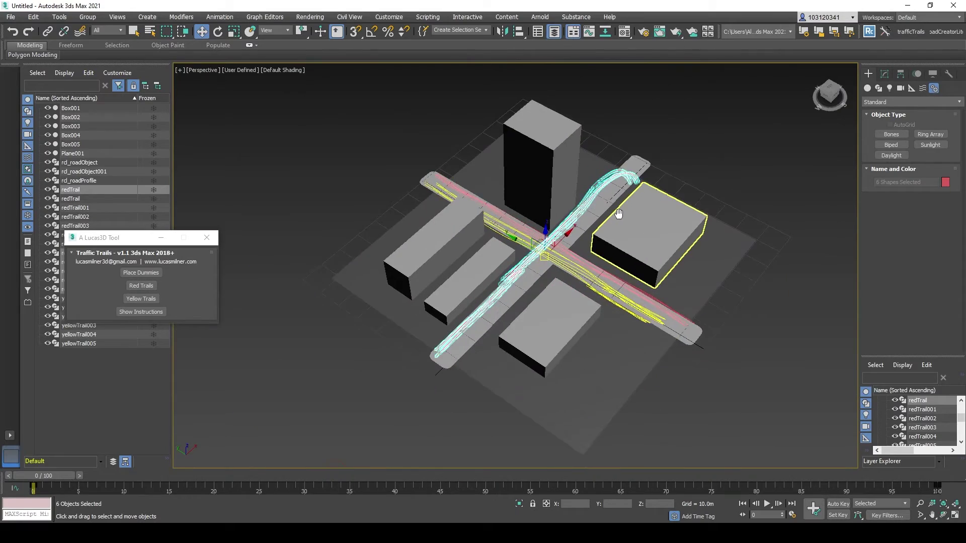
pyautogui.scroll(5, 493, 300)
pyautogui.scroll(3, 493, 300)
pyautogui.scroll(4, 493, 301)
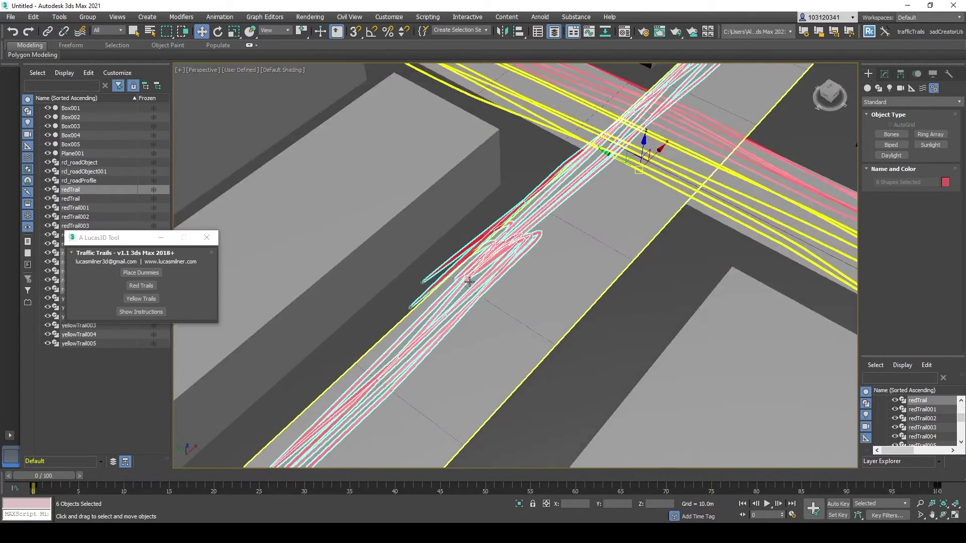
pyautogui.scroll(-3, 496, 262)
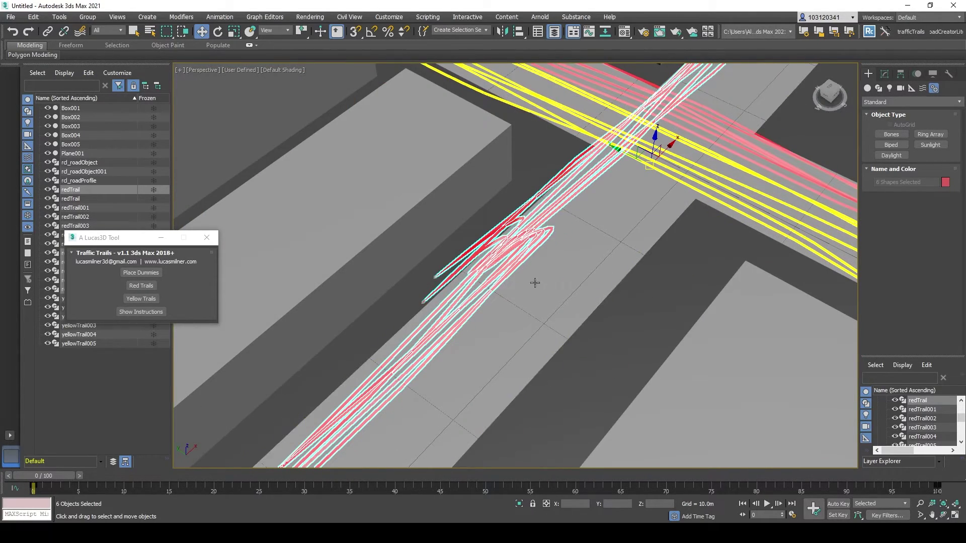
pyautogui.scroll(4, 533, 254)
pyautogui.scroll(-5, 538, 250)
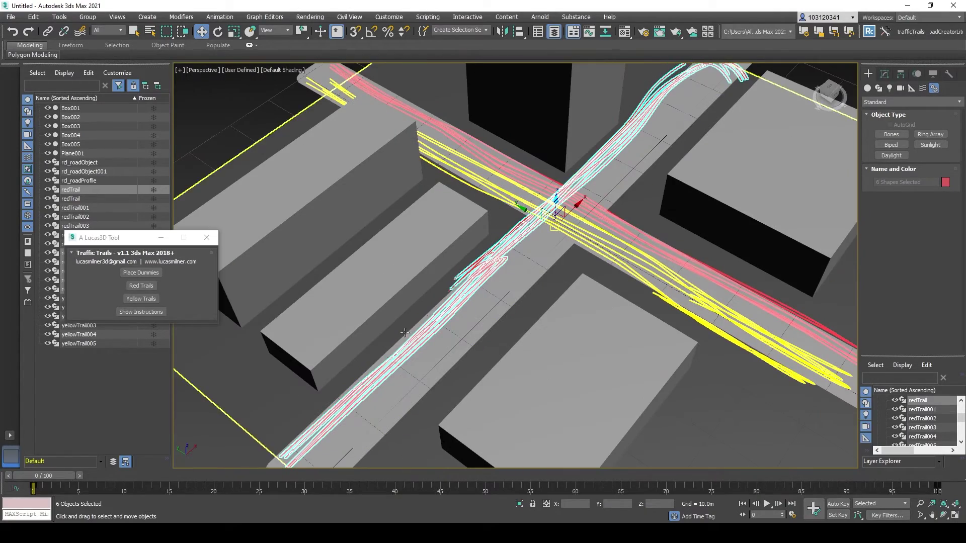
pyautogui.scroll(5, 413, 337)
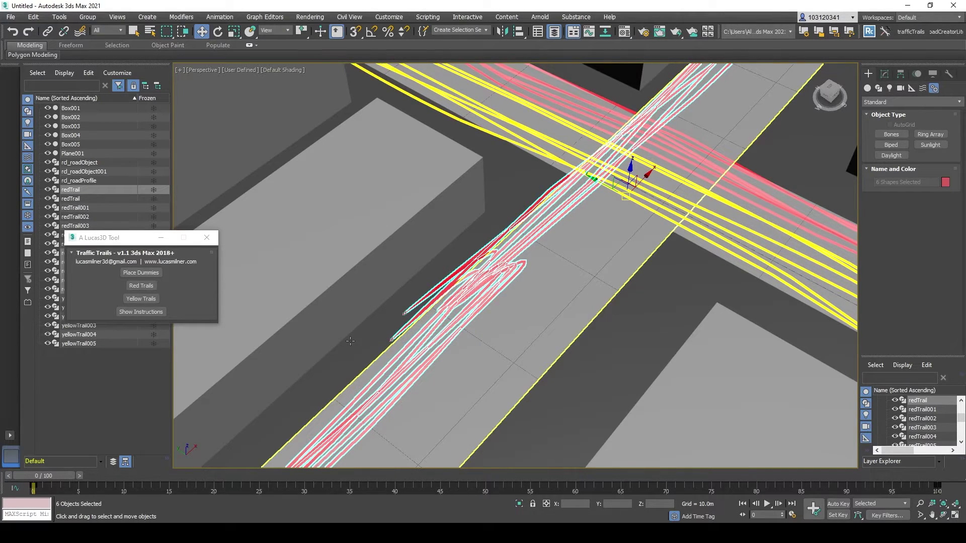
pyautogui.scroll(-5, 533, 141)
pyautogui.scroll(-5, 533, 141)
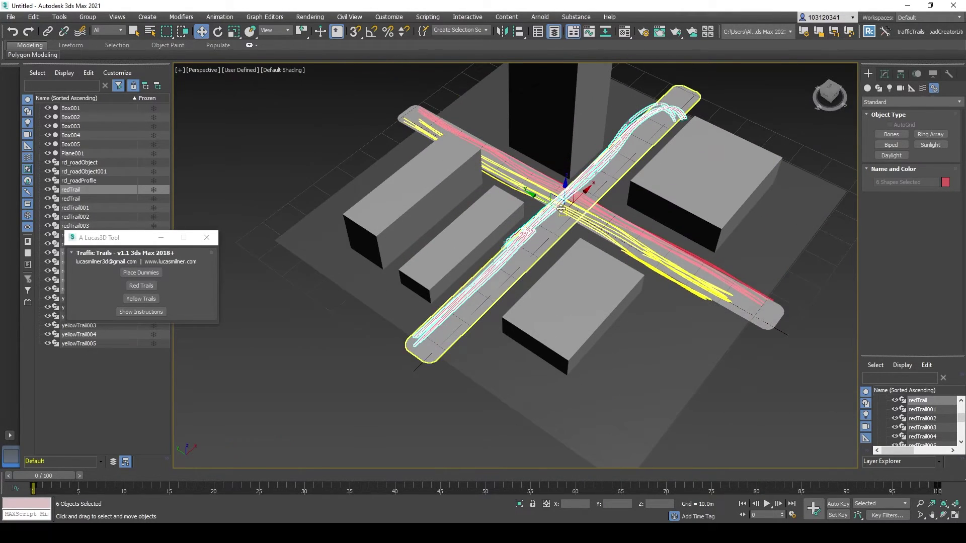
pyautogui.scroll(2, 547, 223)
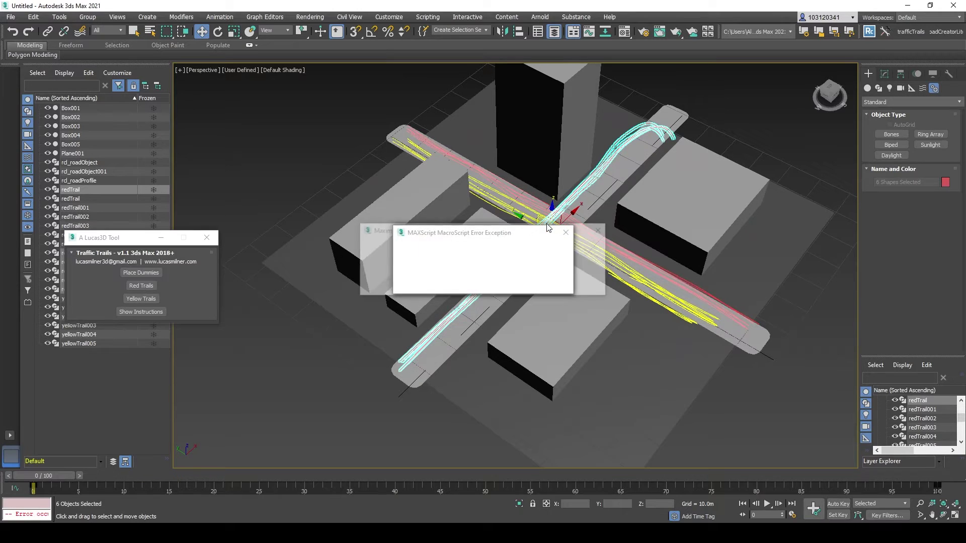
# Dismiss the nested and repeated MAXScript error messages and close the Traffic Trails tool.
pyautogui.click(602, 231)
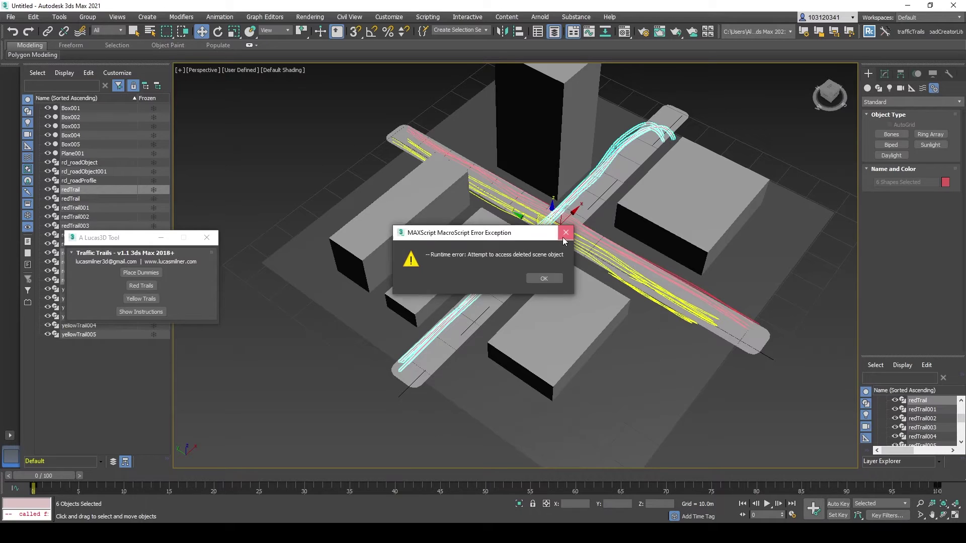
pyautogui.click(565, 233)
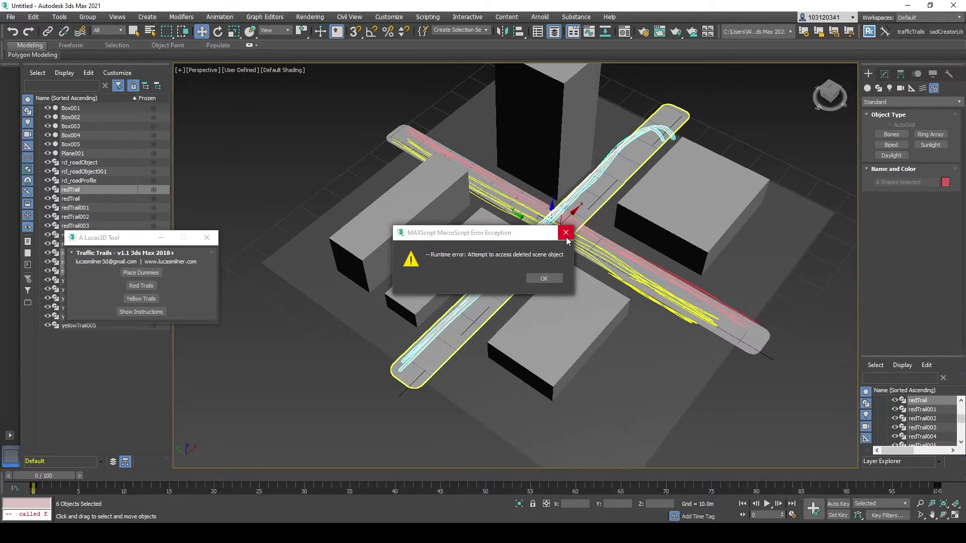
pyautogui.click(566, 233)
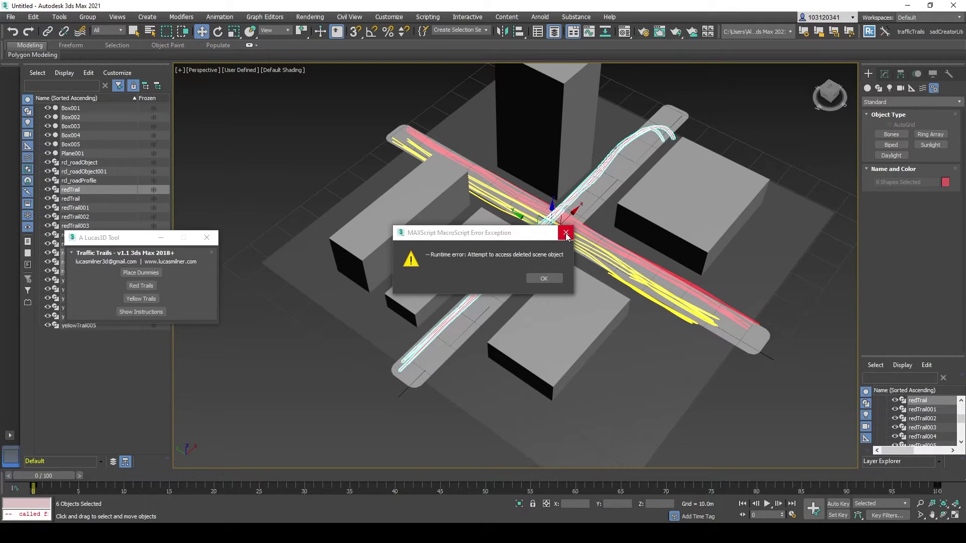
pyautogui.click(566, 234)
pyautogui.click(206, 238)
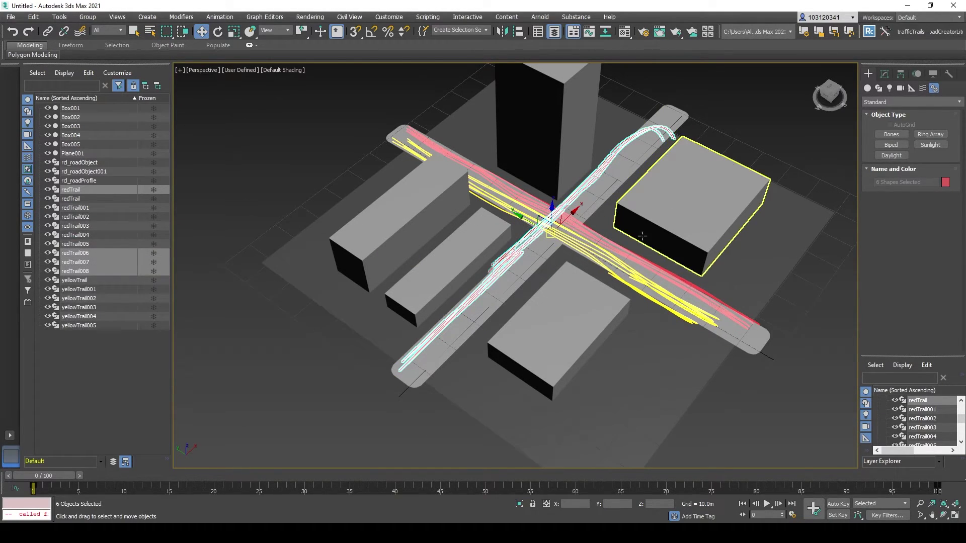
# Delete the selected faulty red trail splines from the crossing road.
pyautogui.scroll(5, 654, 146)
pyautogui.press('Delete')
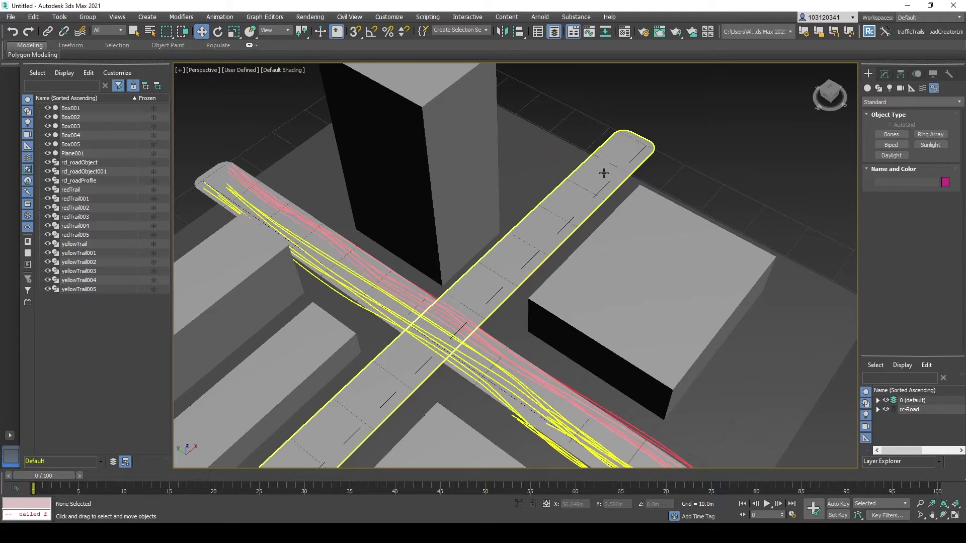
pyautogui.scroll(-6, 609, 191)
pyautogui.scroll(3, 605, 203)
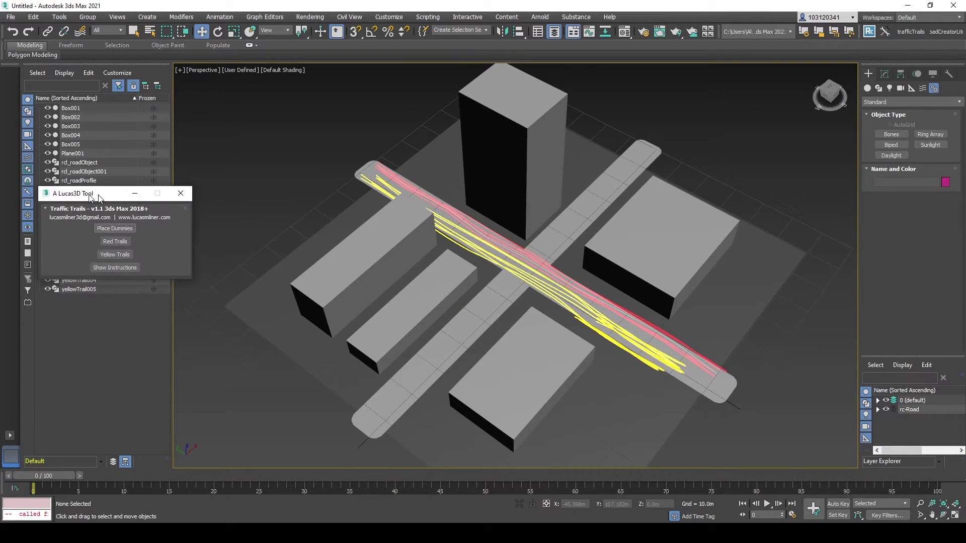
# Place seven dummies along the crossing road and generate red trails along them.
pyautogui.moveTo(106, 190); pyautogui.dragTo(149, 196)
pyautogui.click(153, 232)
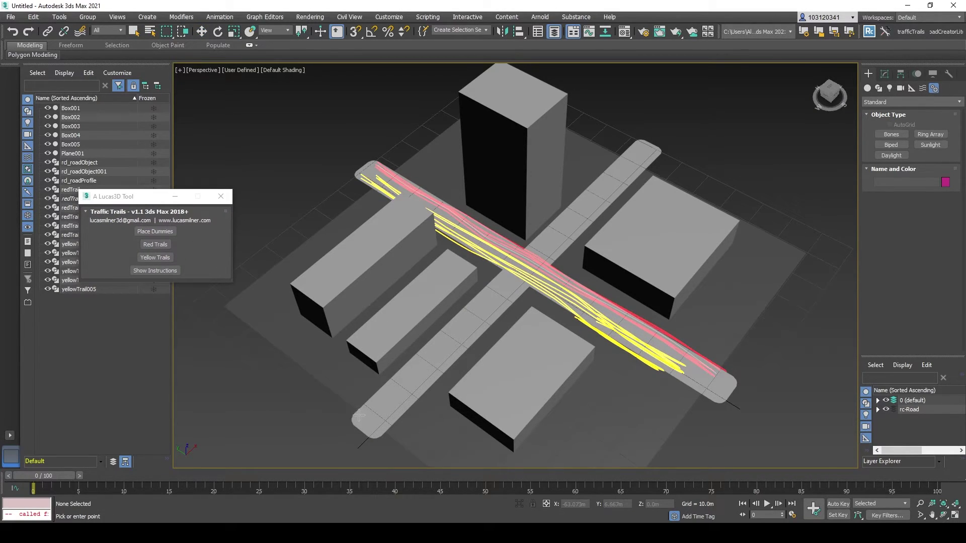
pyautogui.click(370, 406)
pyautogui.click(420, 357)
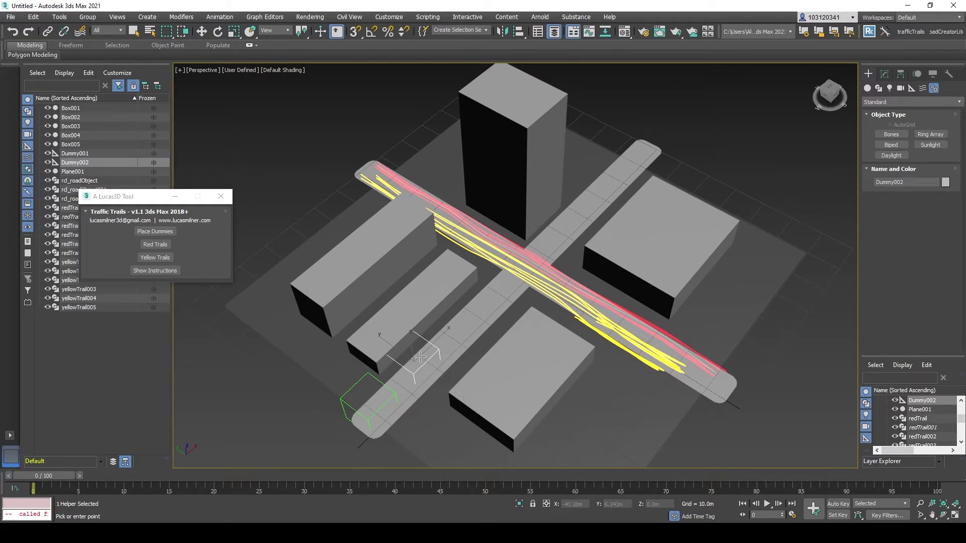
pyautogui.click(457, 321)
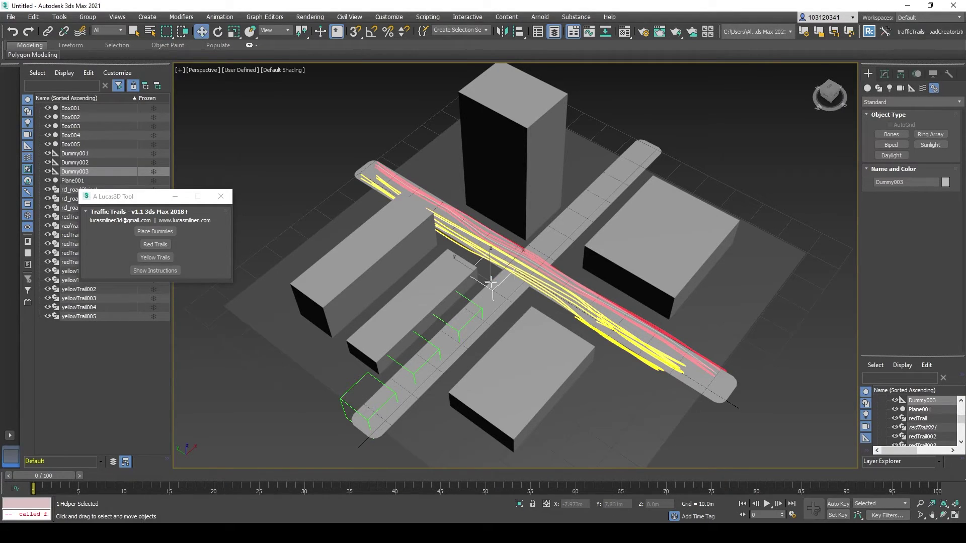
pyautogui.click(494, 280)
pyautogui.click(554, 228)
pyautogui.click(591, 187)
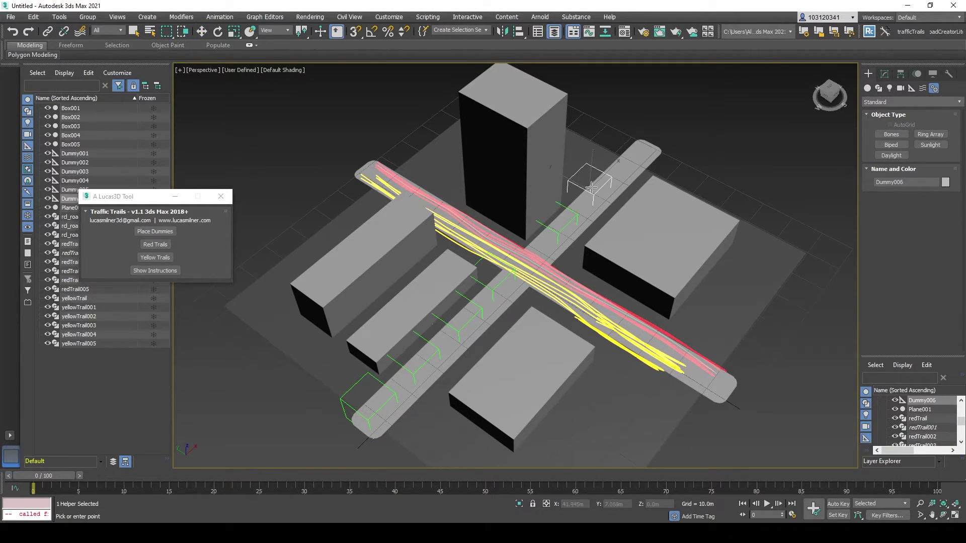
pyautogui.click(620, 159)
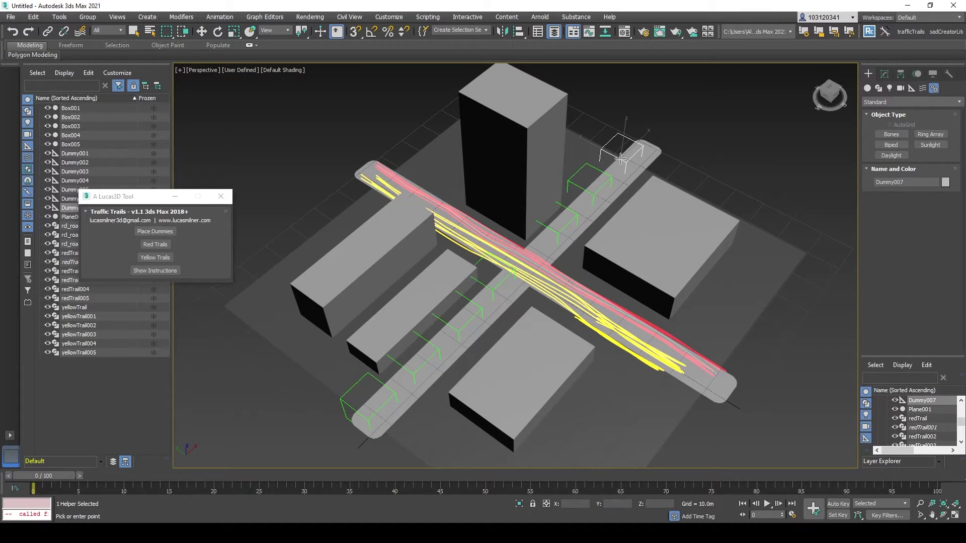
pyautogui.press('Escape')
pyautogui.click(162, 246)
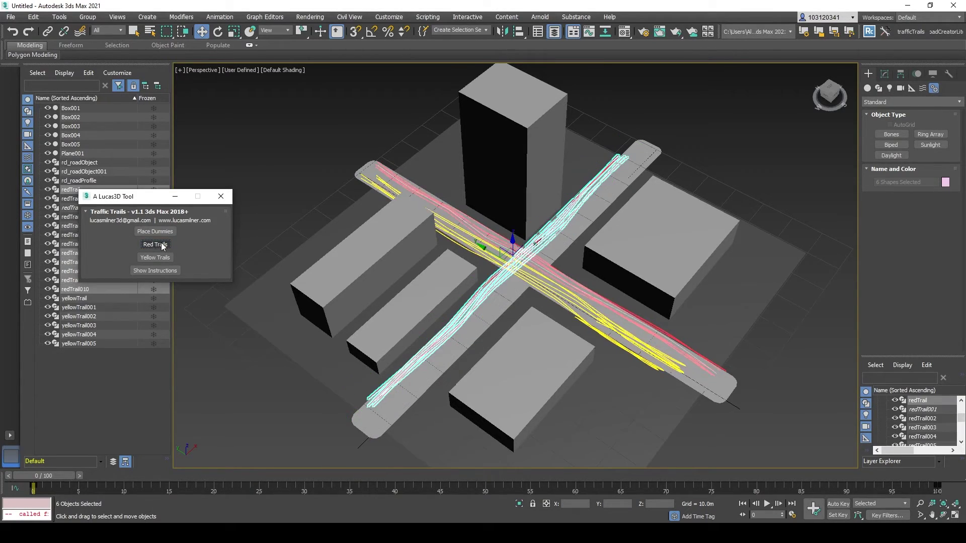
# Place a second set of seven dummies along the crossing road and generate yellow trails.
pyautogui.click(170, 234)
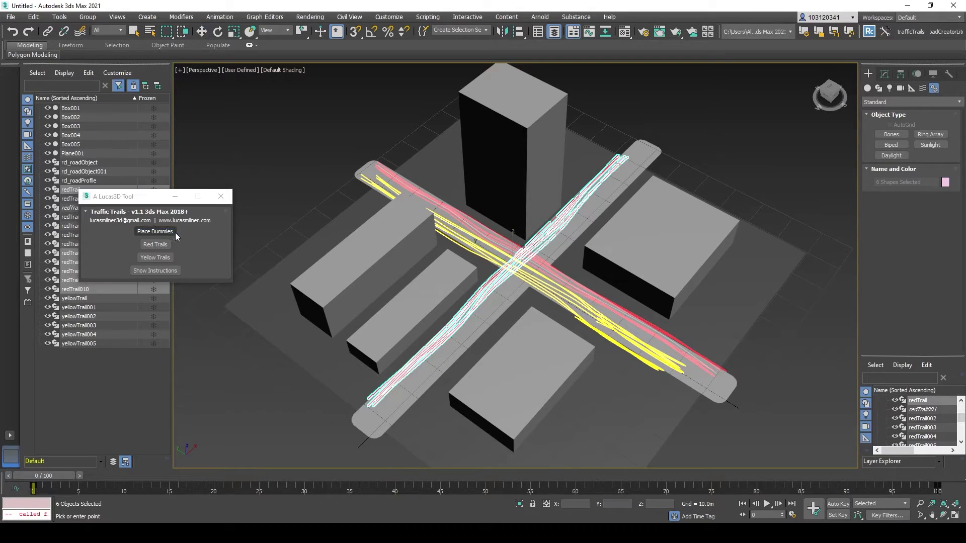
pyautogui.click(407, 411)
pyautogui.click(444, 376)
pyautogui.click(484, 331)
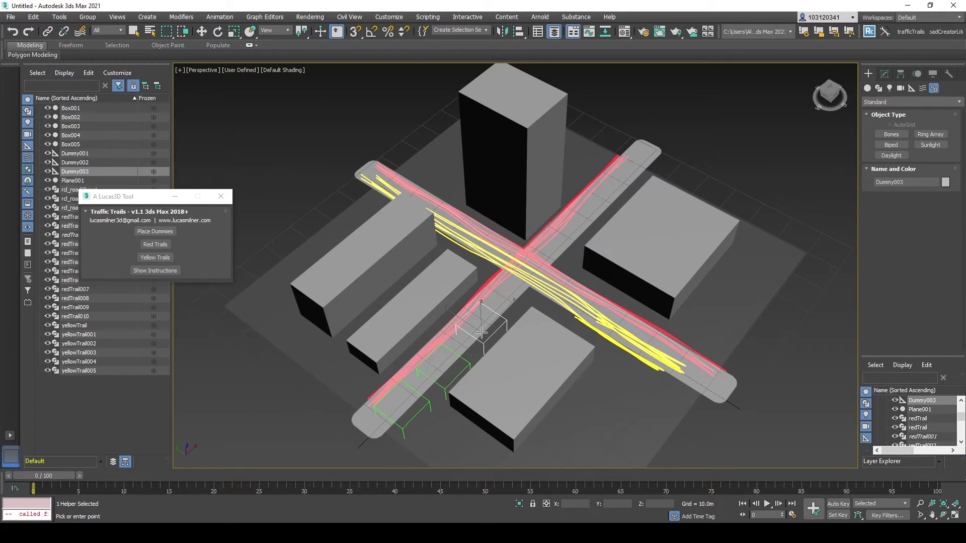
pyautogui.click(508, 291)
pyautogui.click(565, 248)
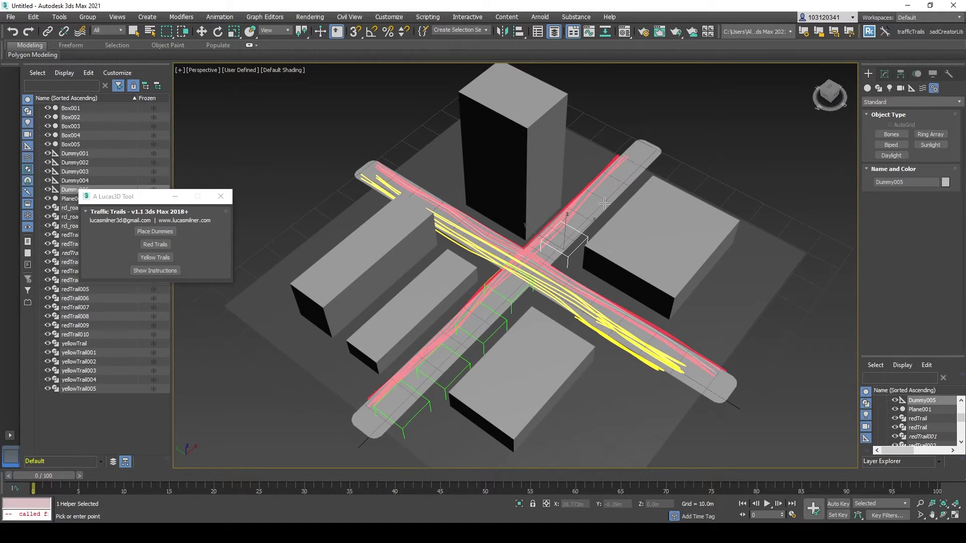
pyautogui.click(604, 203)
pyautogui.click(638, 160)
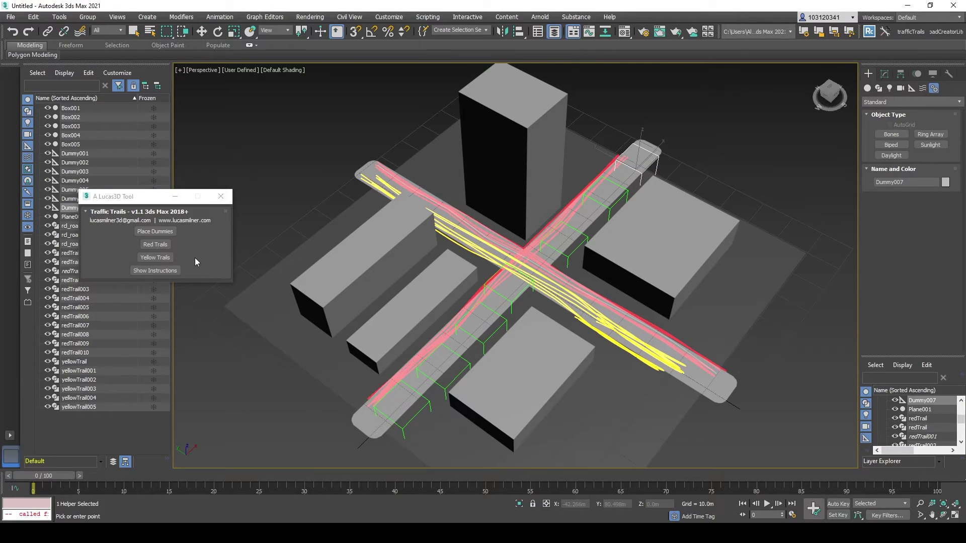
pyautogui.click(155, 257)
# Open the Material Editor to review the trail materials, then close it again.
pyautogui.scroll(5, 499, 314)
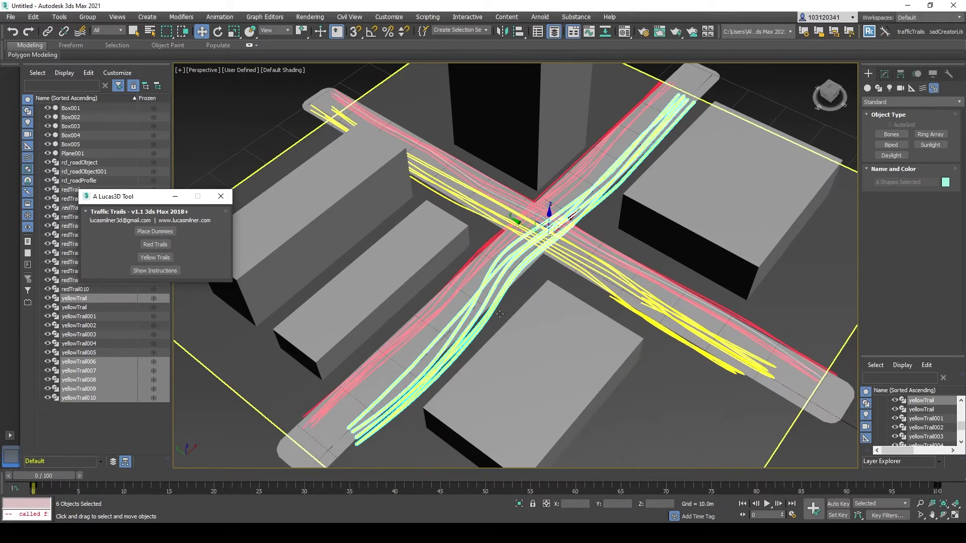
pyautogui.press('m')
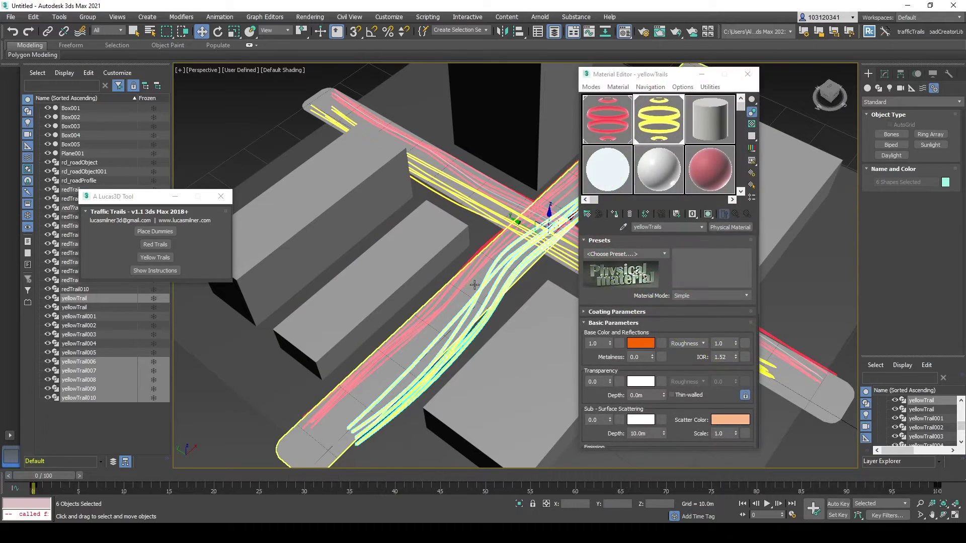
pyautogui.click(747, 74)
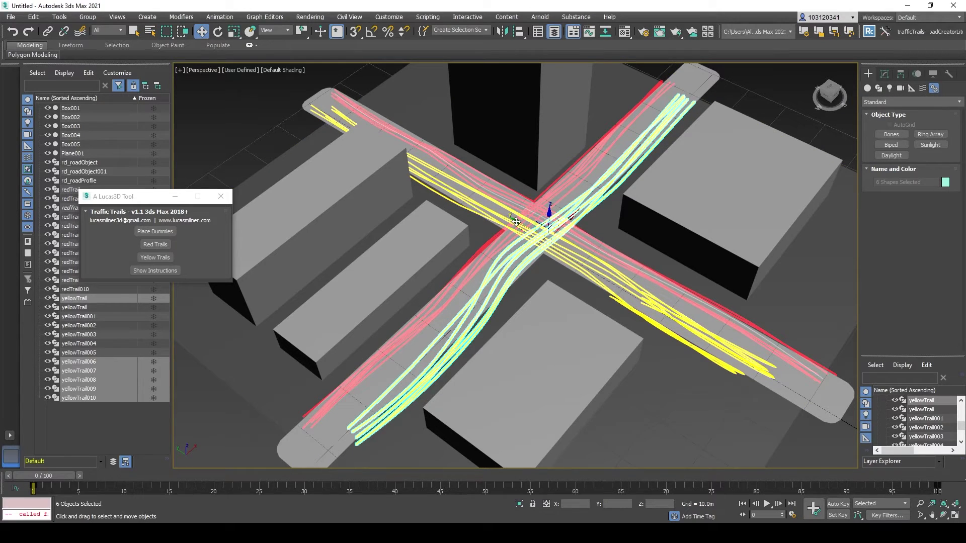
# Nudge the new yellow trails slightly along the Y axis, then deselect them.
pyautogui.moveTo(516, 223); pyautogui.dragTo(511, 224)
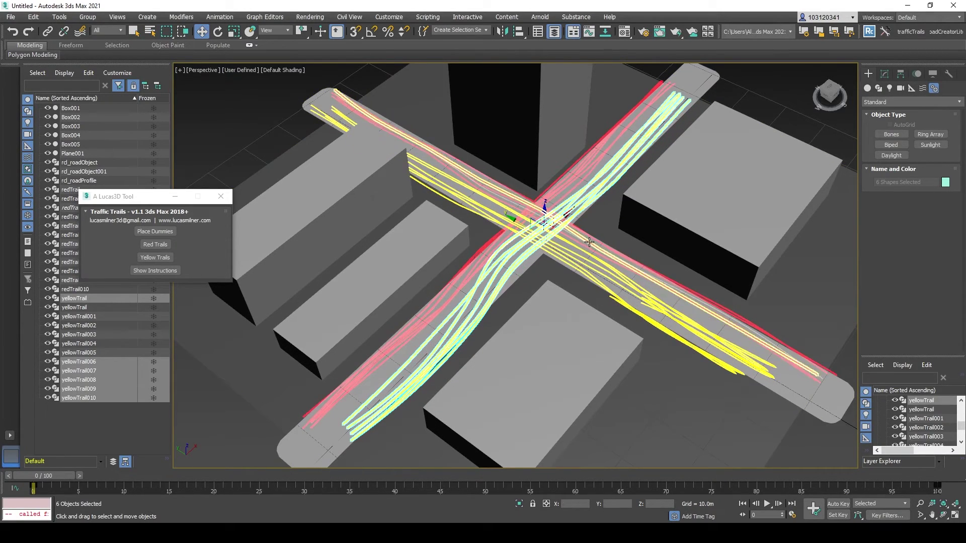
pyautogui.click(569, 242)
pyautogui.scroll(-3, 568, 232)
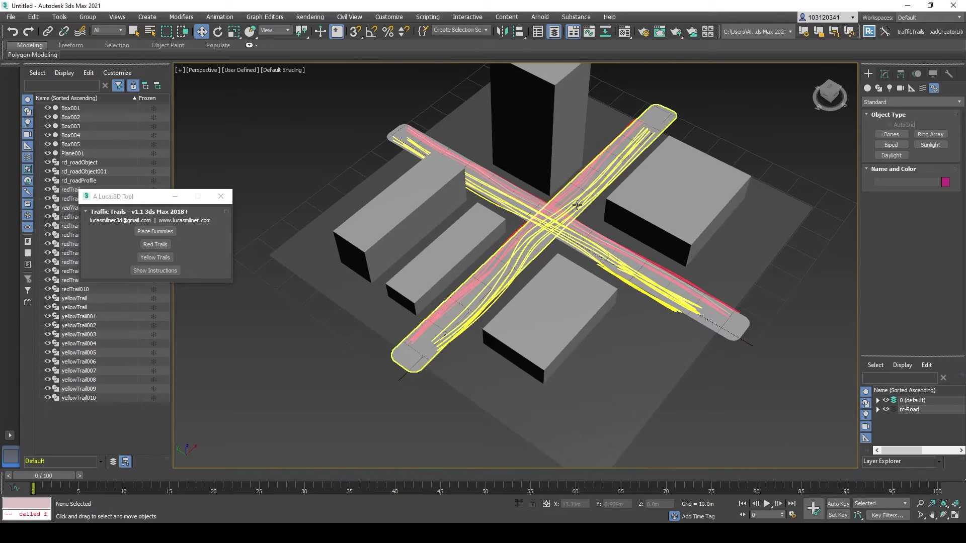
pyautogui.scroll(3, 568, 215)
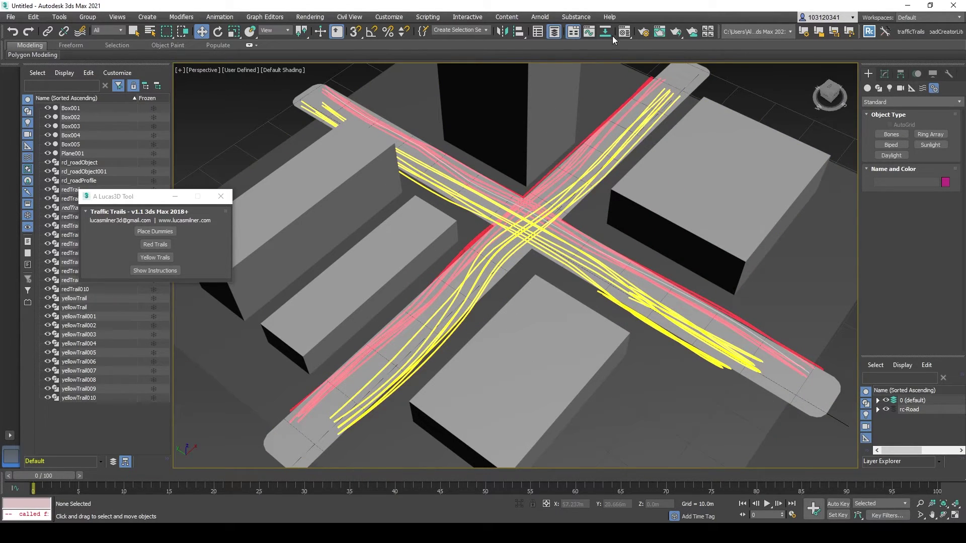
pyautogui.click(660, 31)
# Render a test frame showing faint red and orange trail streaks crossing the intersection.
pyautogui.click(419, 131)
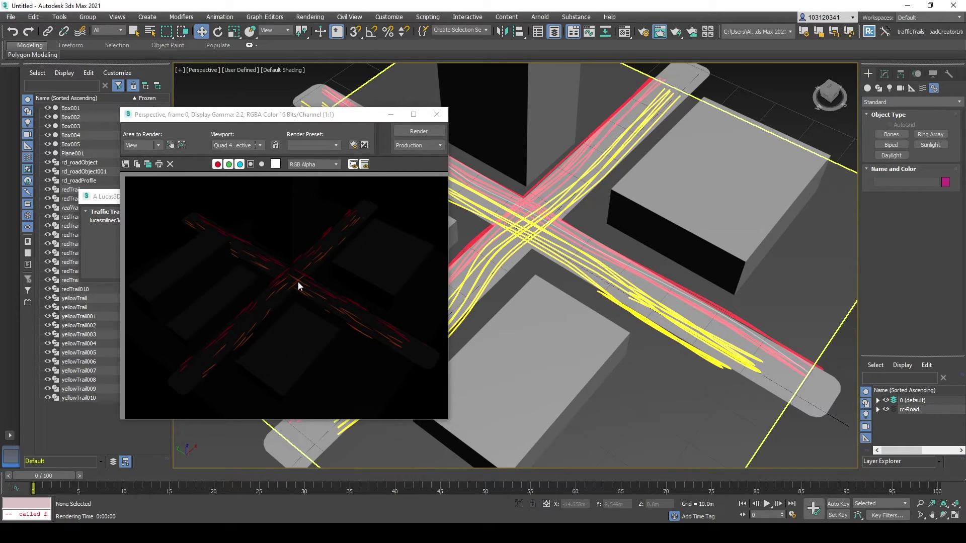
# In yellowTrails' Cutout Gradient Ramp, move the flags outward to widen both white bands.
pyautogui.click(438, 119)
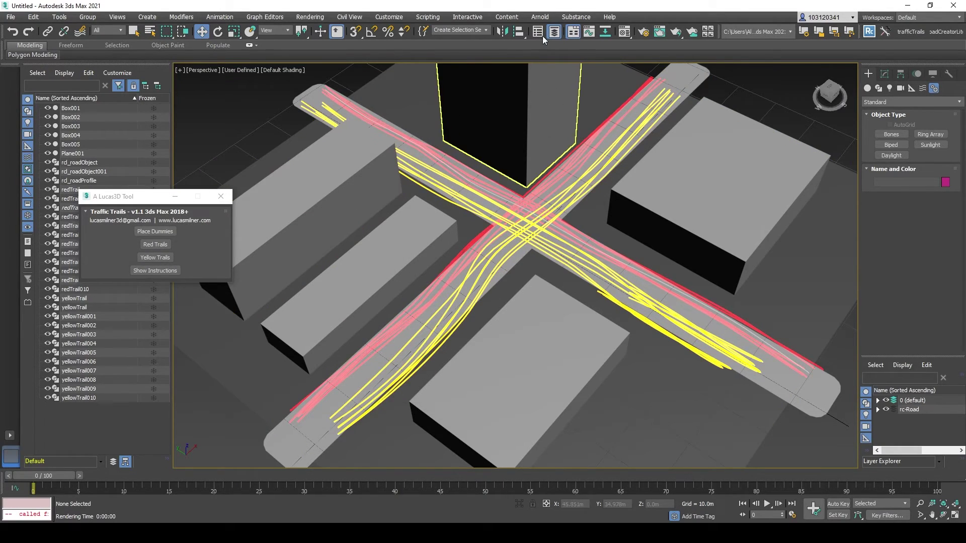
pyautogui.press('m')
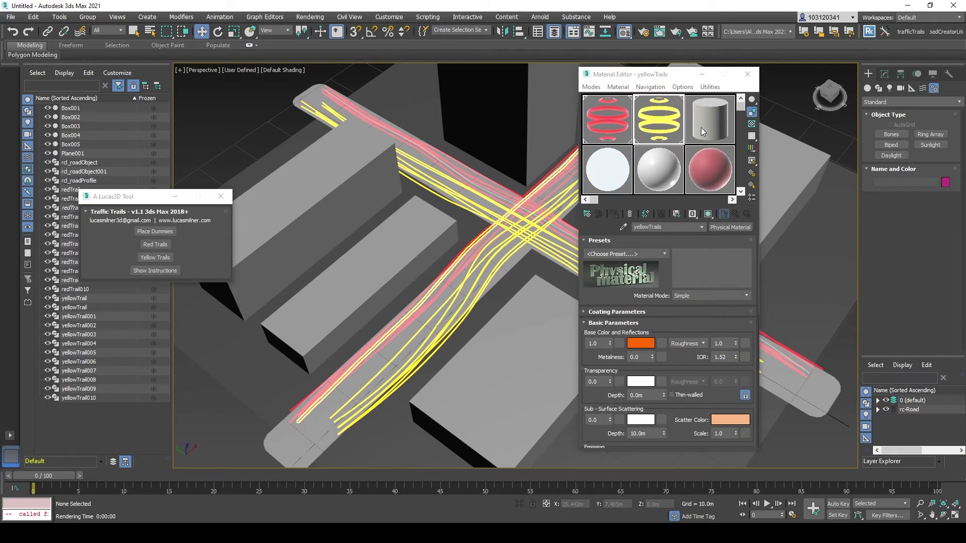
pyautogui.moveTo(666, 75); pyautogui.dragTo(710, 75)
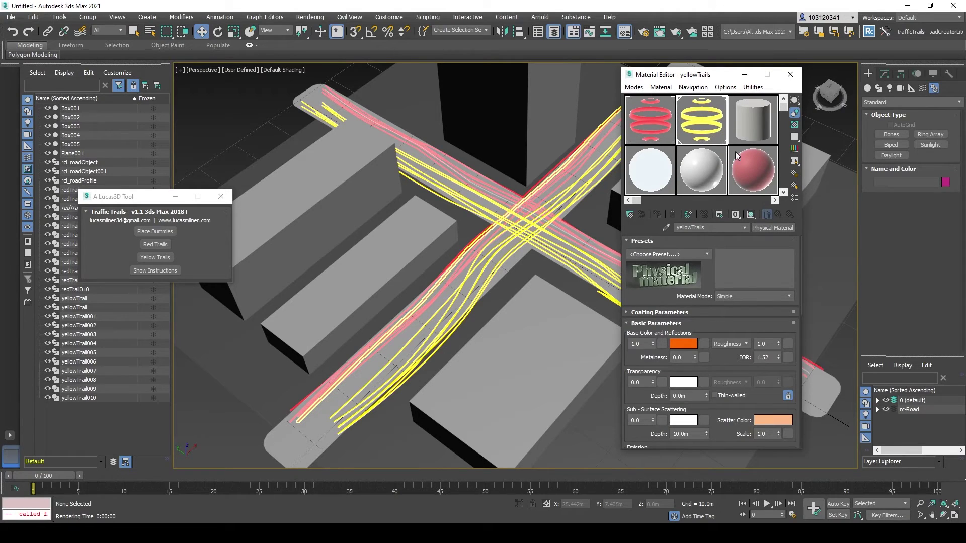
pyautogui.scroll(-6, 661, 341)
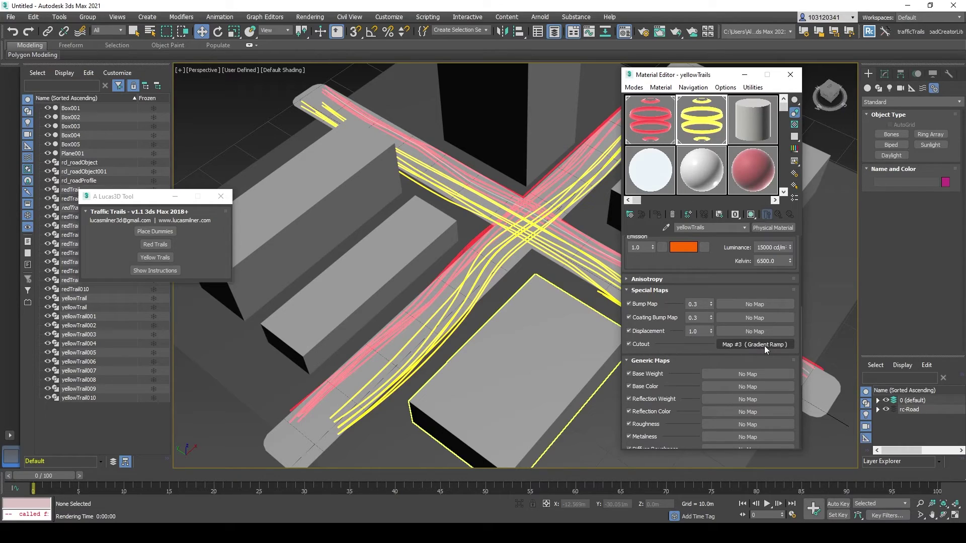
pyautogui.click(769, 343)
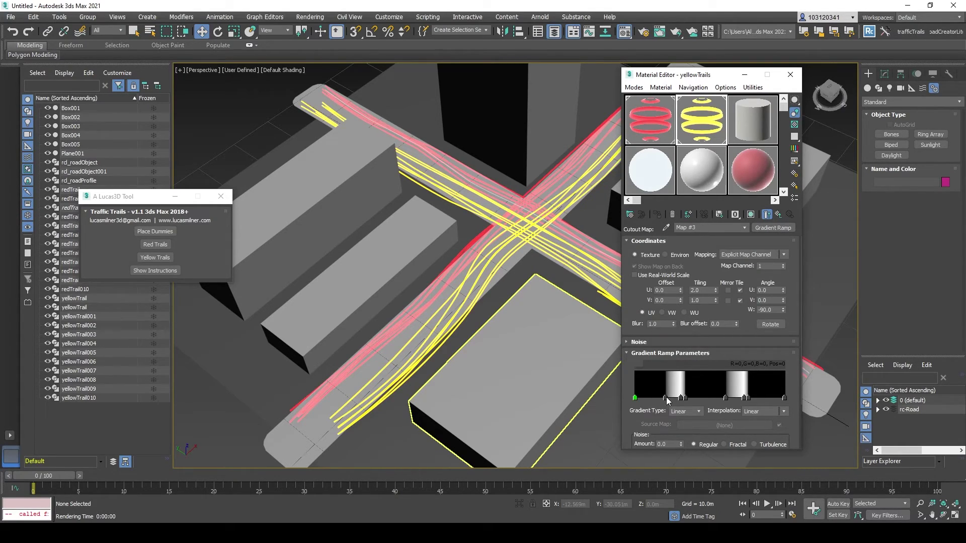
pyautogui.moveTo(666, 397)
pyautogui.mouseDown()
pyautogui.moveTo(648, 397)
pyautogui.moveTo(701, 397)
pyautogui.moveTo(668, 397)
pyautogui.mouseUp()
pyautogui.click(686, 398)
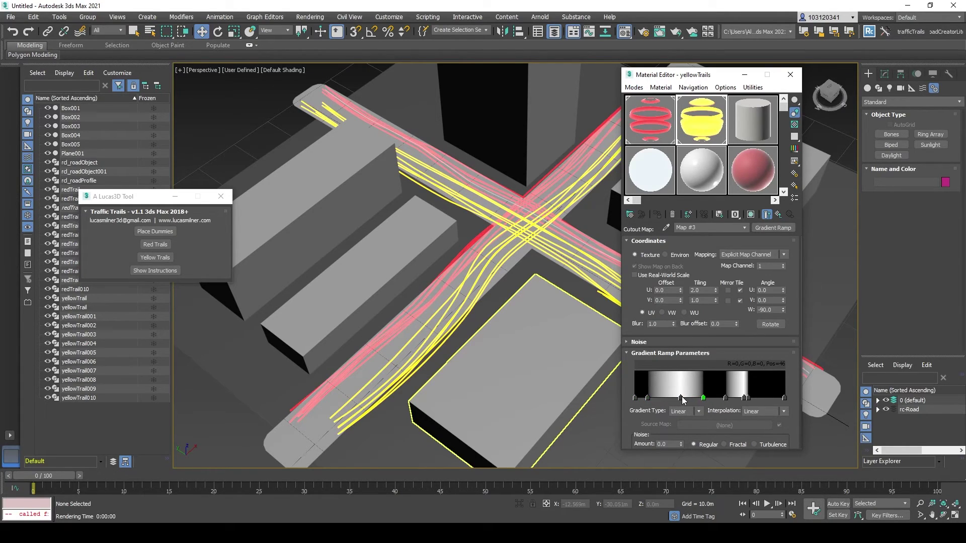
pyautogui.moveTo(750, 398); pyautogui.dragTo(719, 397)
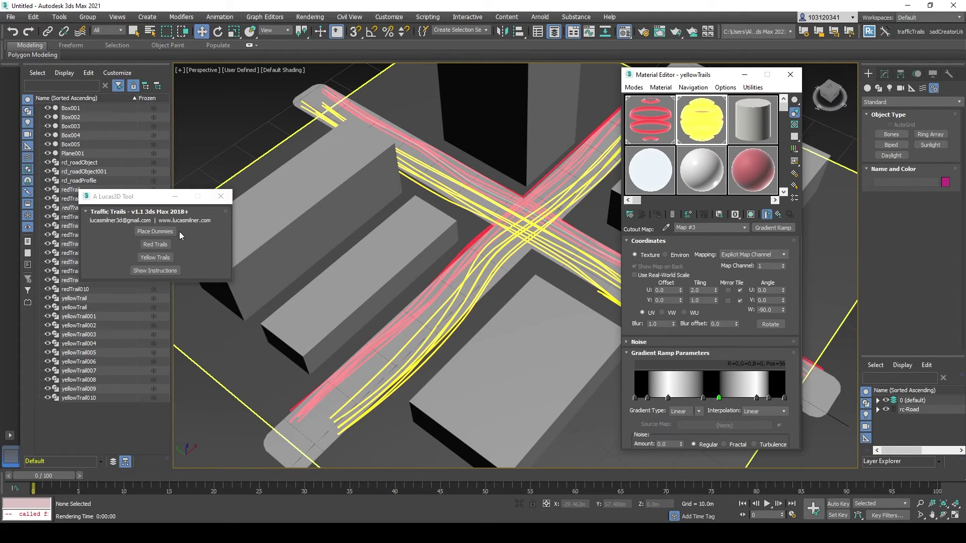
# Render a fresh test frame showing the red and yellow-orange streaks at the intersection.
pyautogui.click(664, 35)
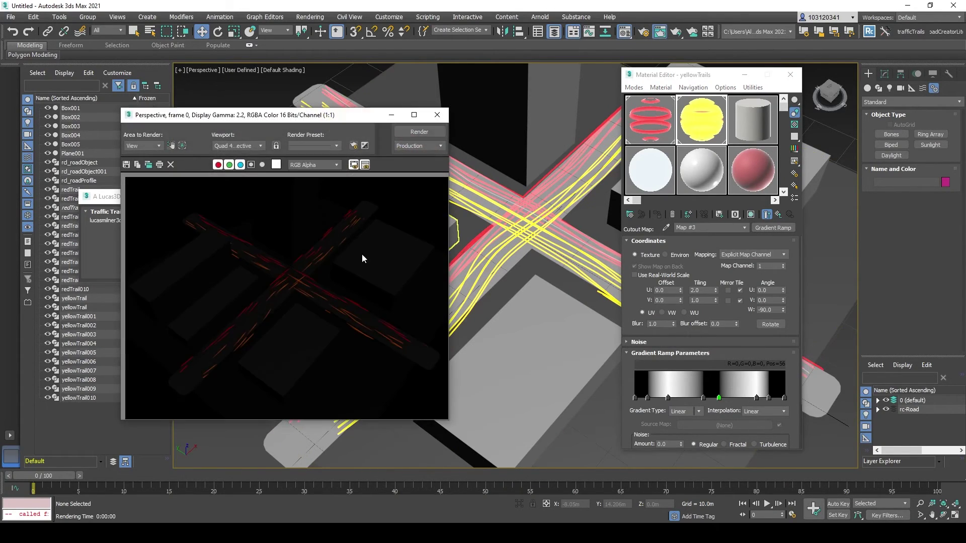
pyautogui.click(419, 131)
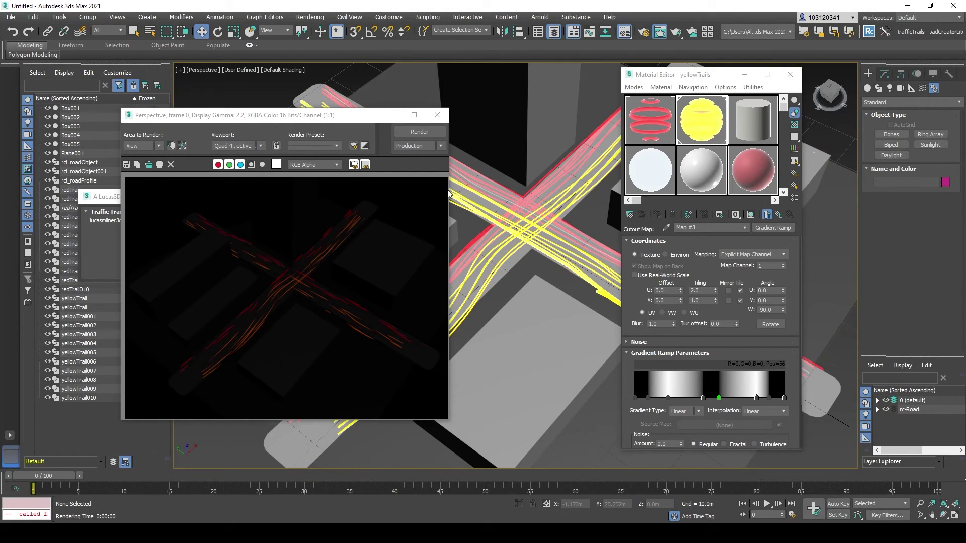
# Close the Rendered Frame Window and zoom the Perspective view over the trail-covered intersection.
pyautogui.click(437, 114)
pyautogui.scroll(-5, 442, 107)
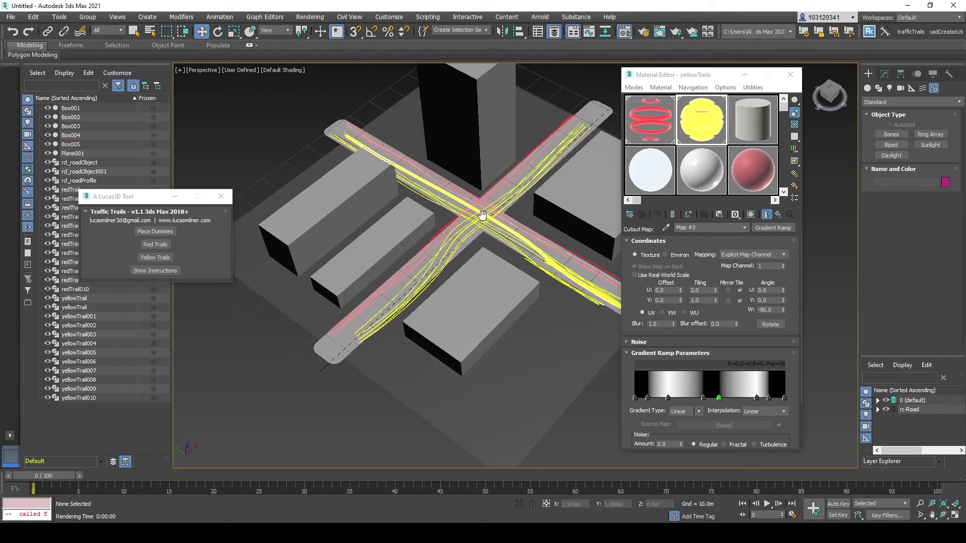
pyautogui.scroll(10, 527, 281)
pyautogui.scroll(-5, 526, 281)
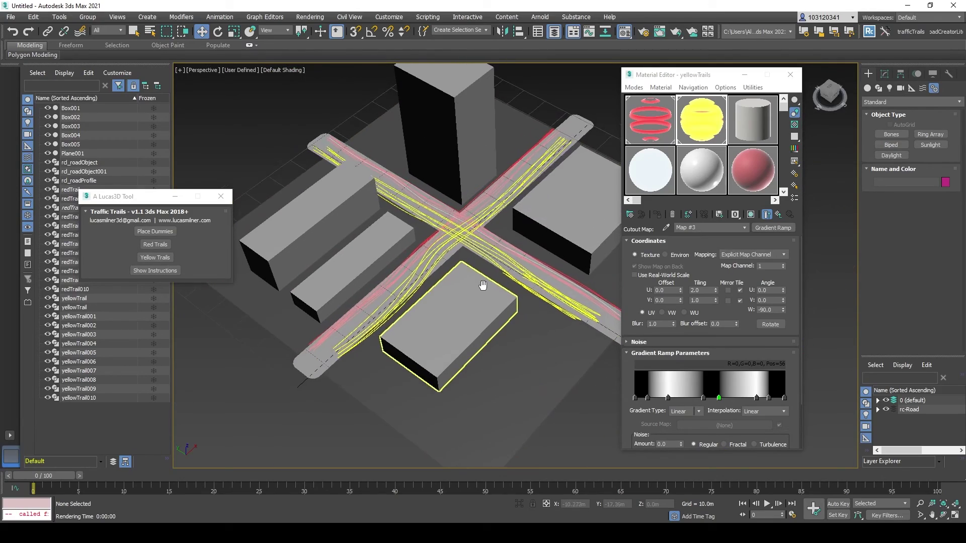
pyautogui.scroll(6, 445, 251)
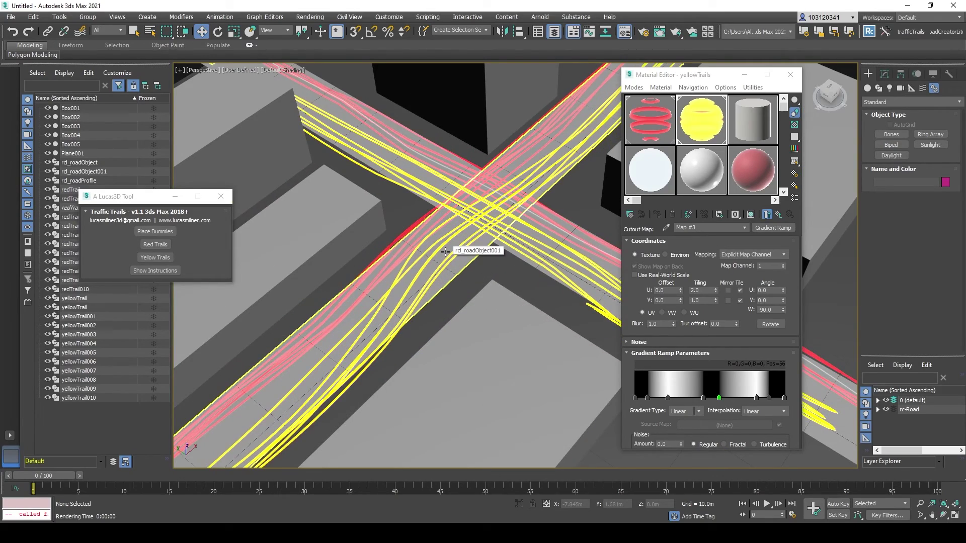
pyautogui.scroll(-5, 445, 252)
pyautogui.scroll(4, 433, 257)
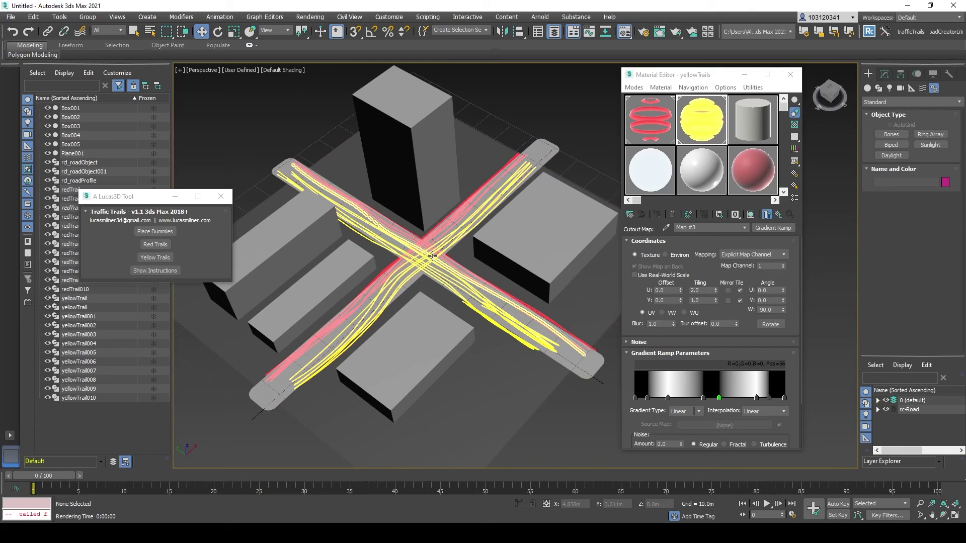